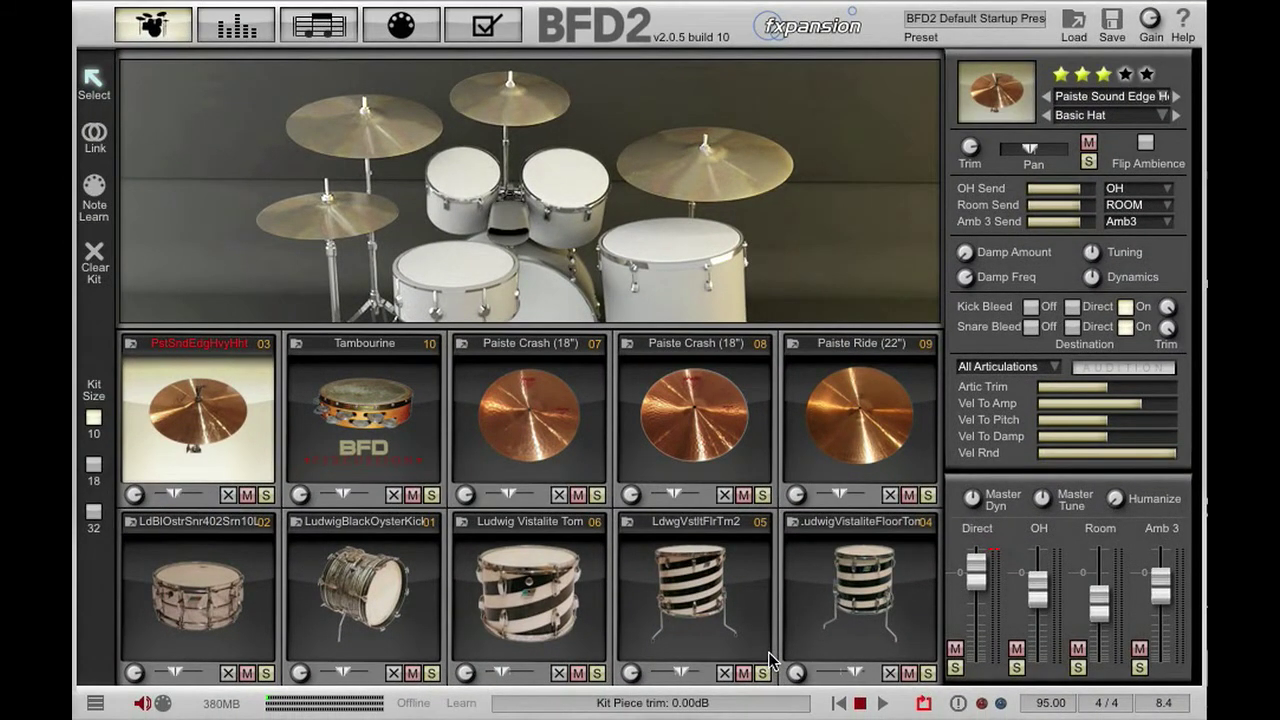
Step: Try Link mode, then select the Tambourine, Paiste Crash 18", Vistalite Tom and Black Oyster Kick
click(100, 122)
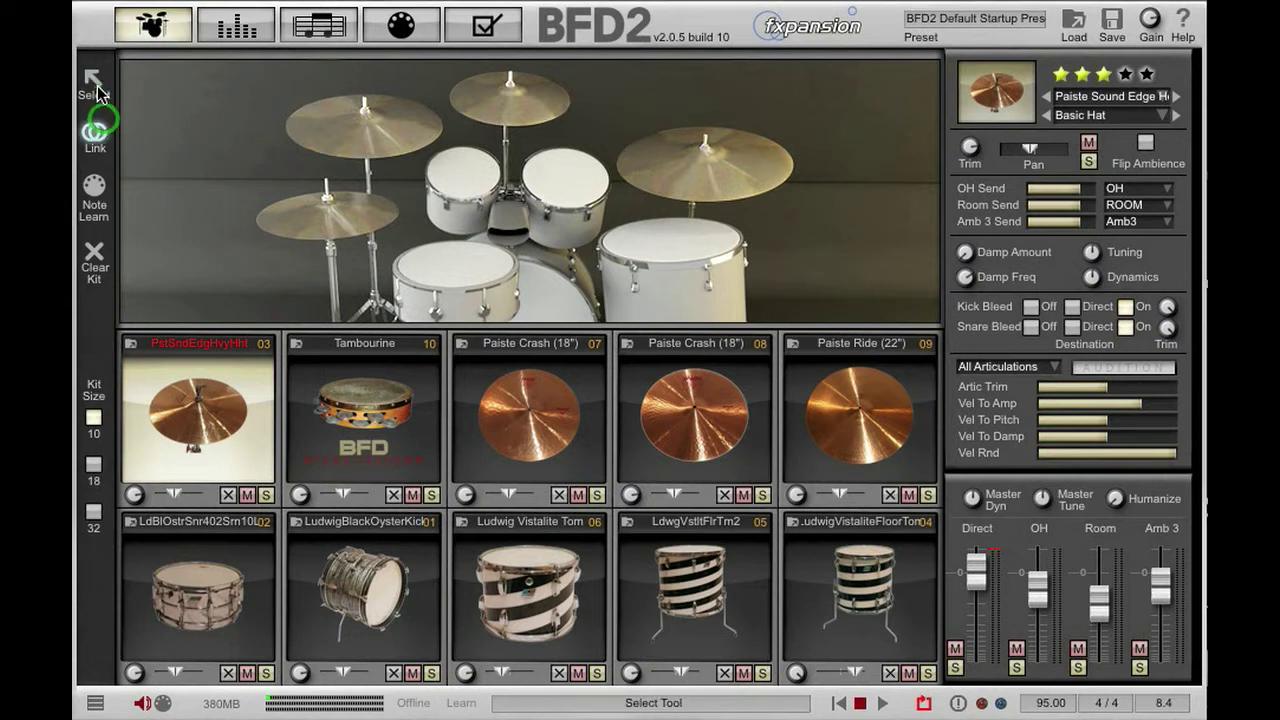
click(95, 85)
click(352, 466)
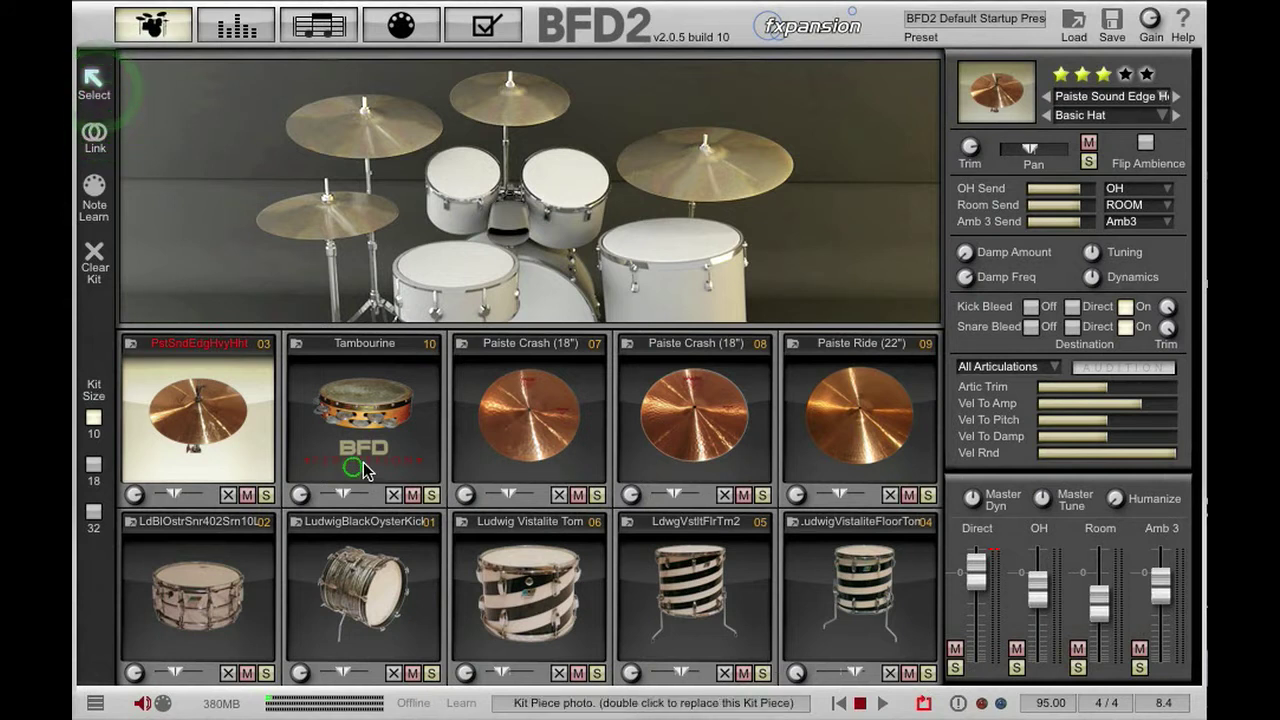
click(526, 447)
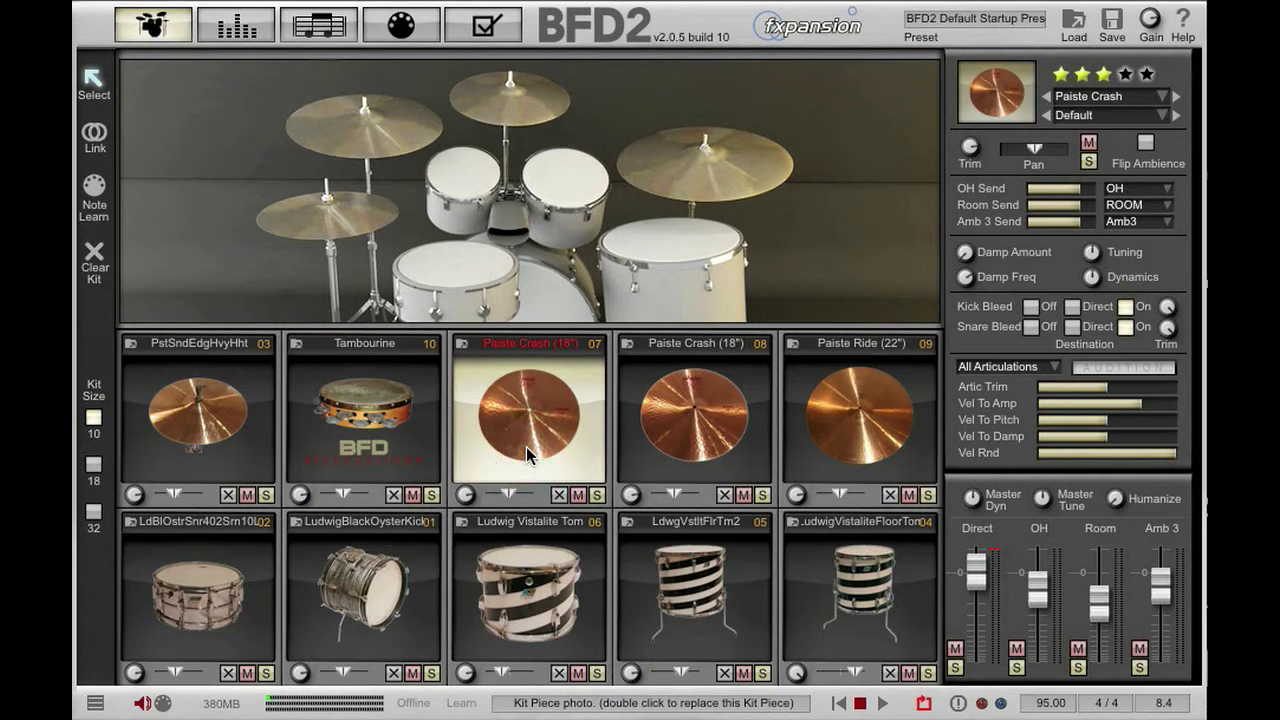
click(521, 615)
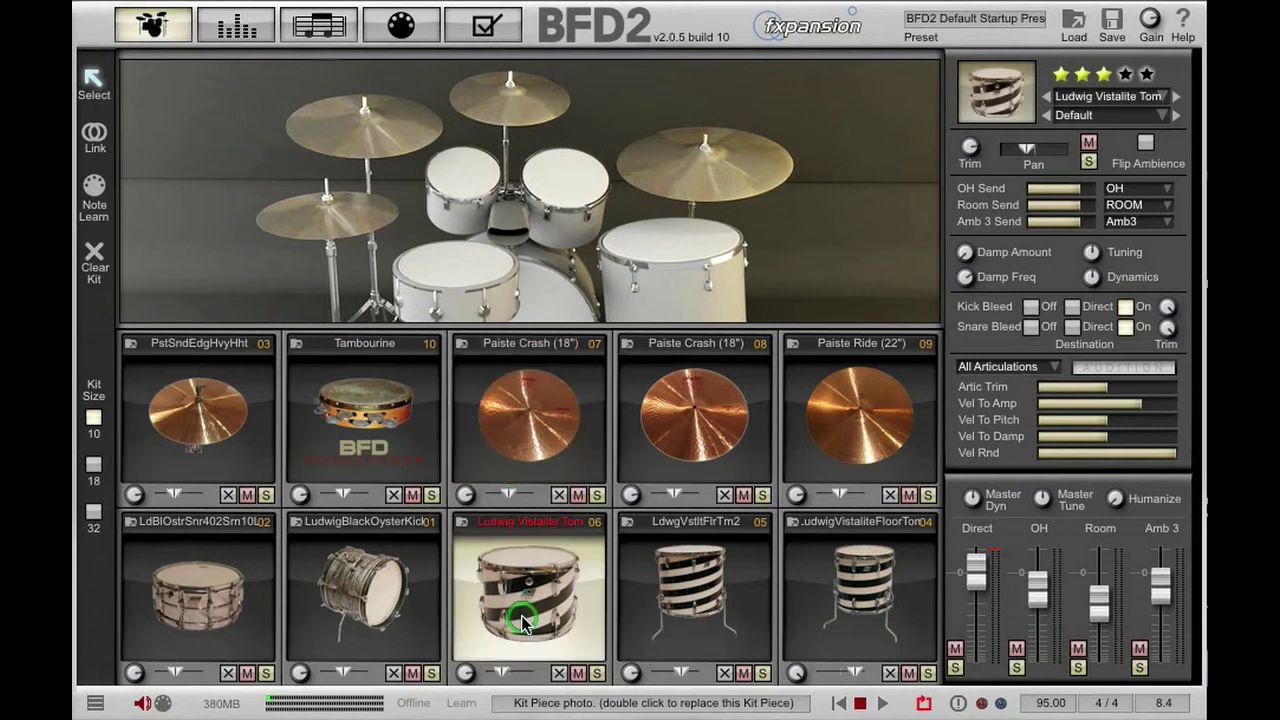
click(373, 617)
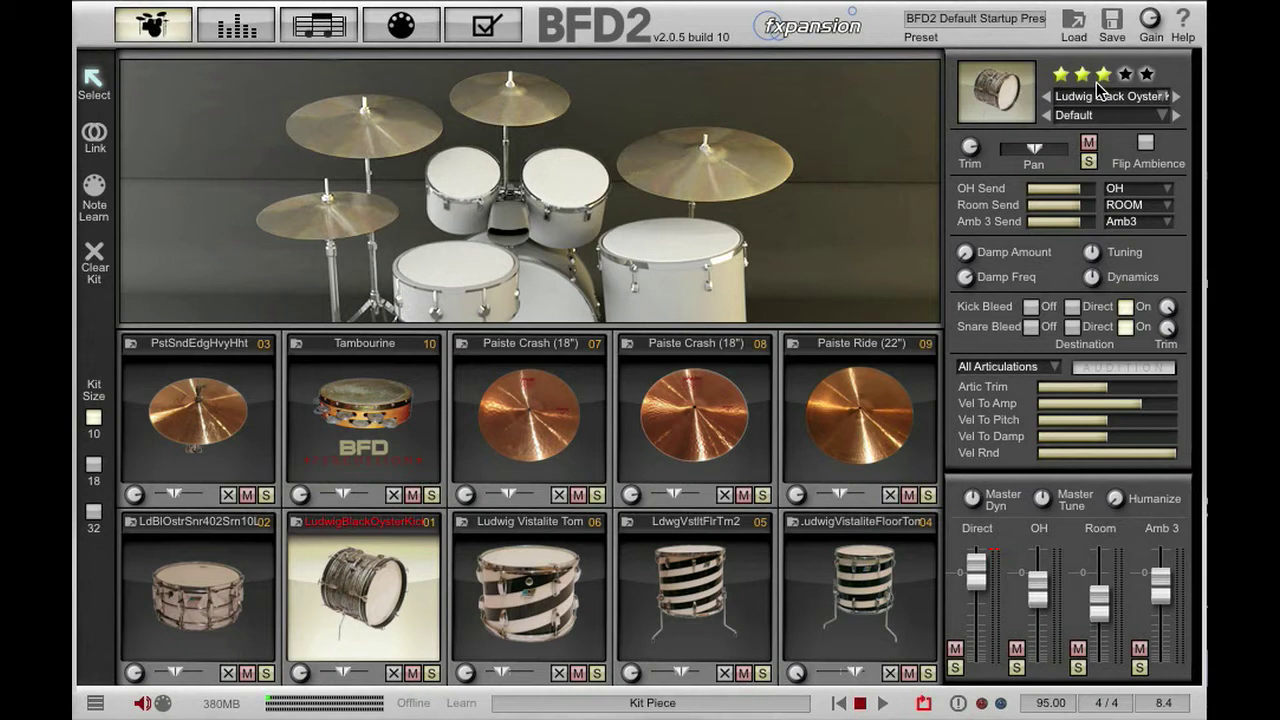
Step: Rate the Black Oyster kick five, then two, settling on three stars, and show the kick list
click(1146, 74)
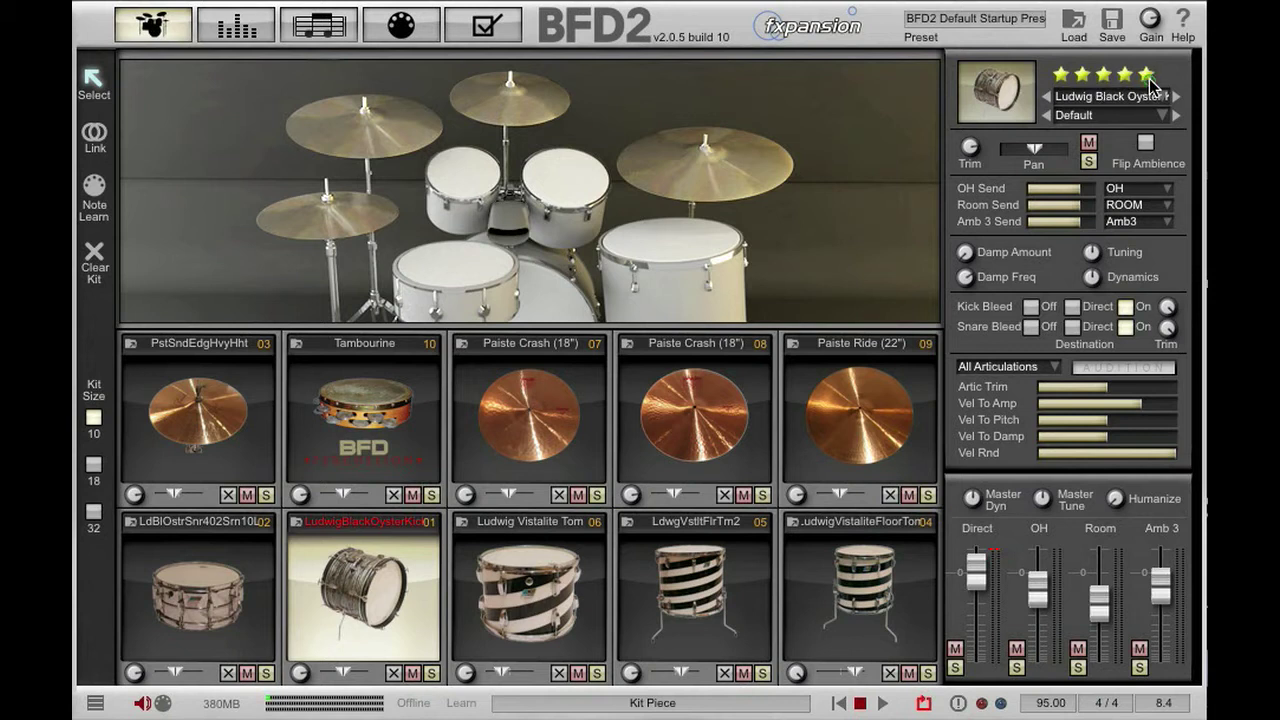
click(1082, 74)
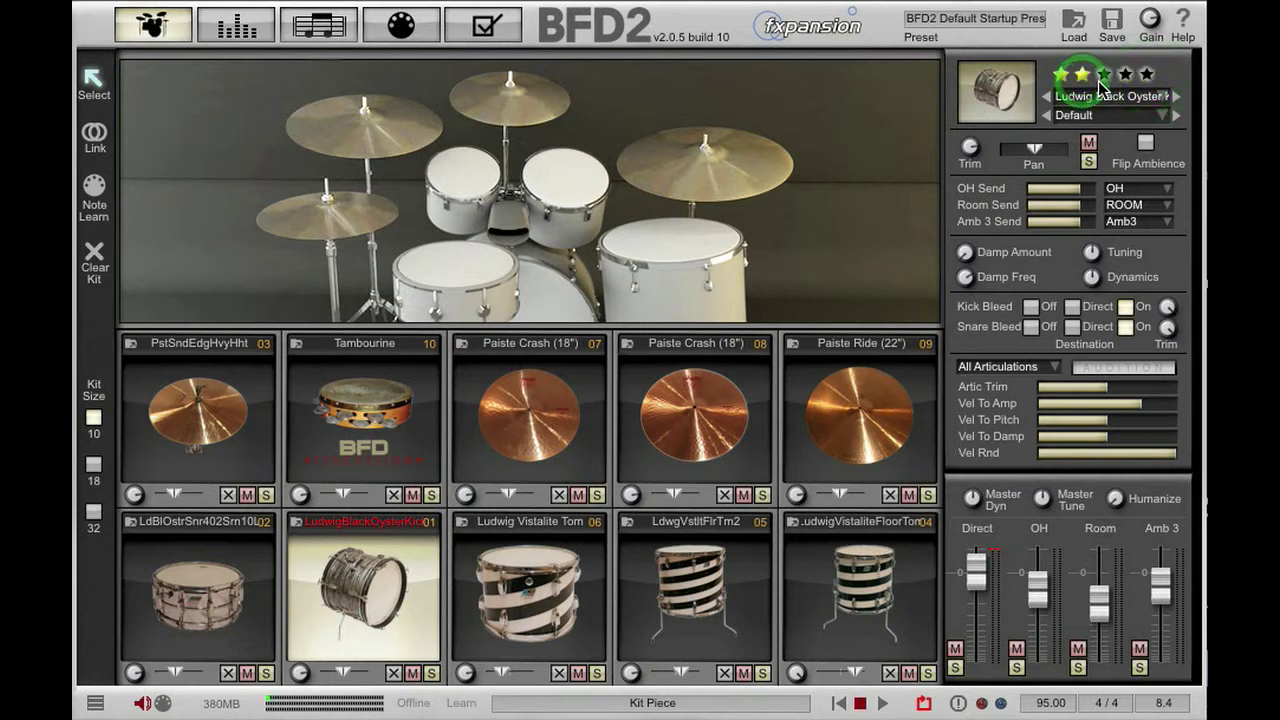
click(1104, 80)
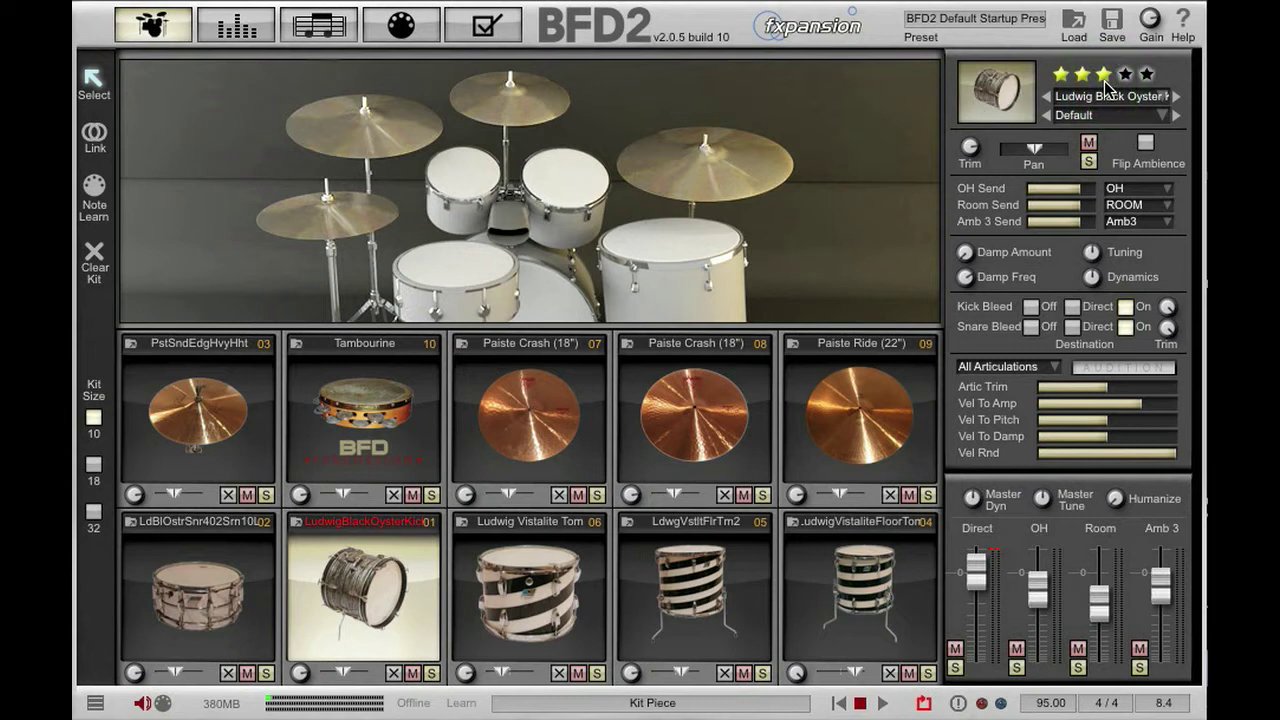
click(1137, 97)
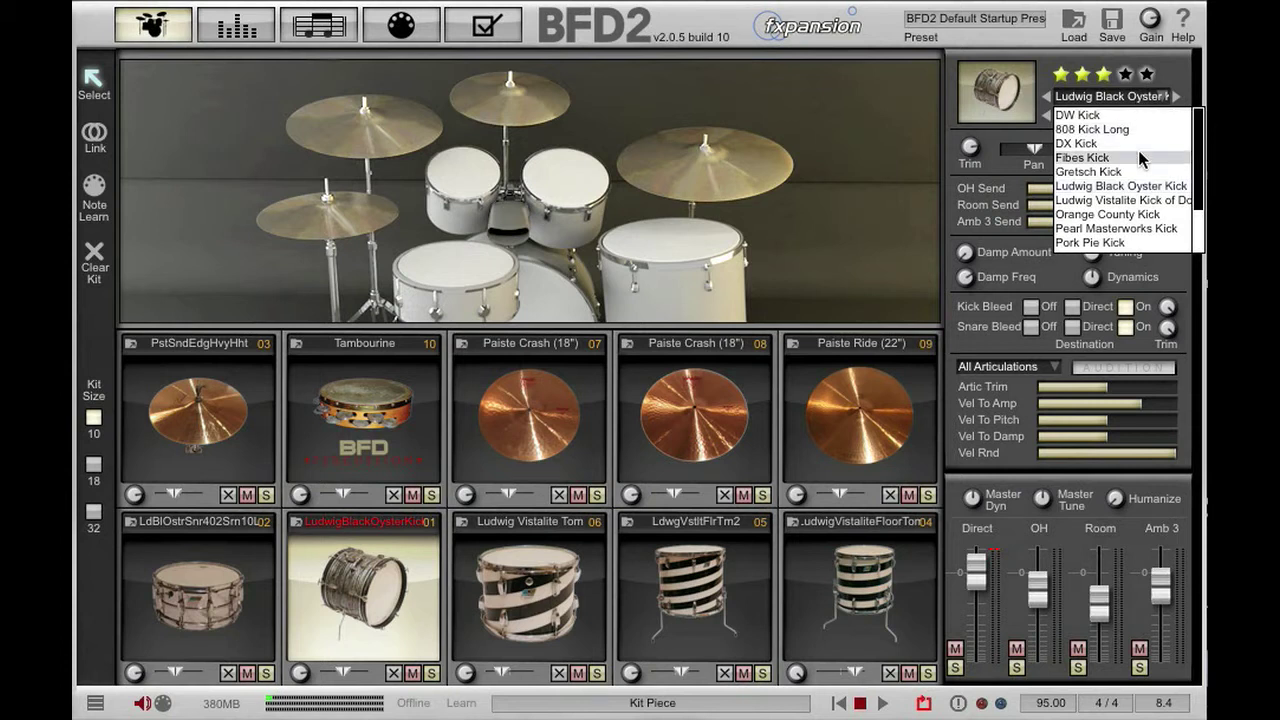
Step: Audition the Ludwig Vistalite Kick, then switch back to the Ludwig Black Oyster Kick
mouse_move(1198, 172)
mouse_down()
mouse_move(1200, 200)
mouse_move(1199, 172)
mouse_up()
click(1183, 84)
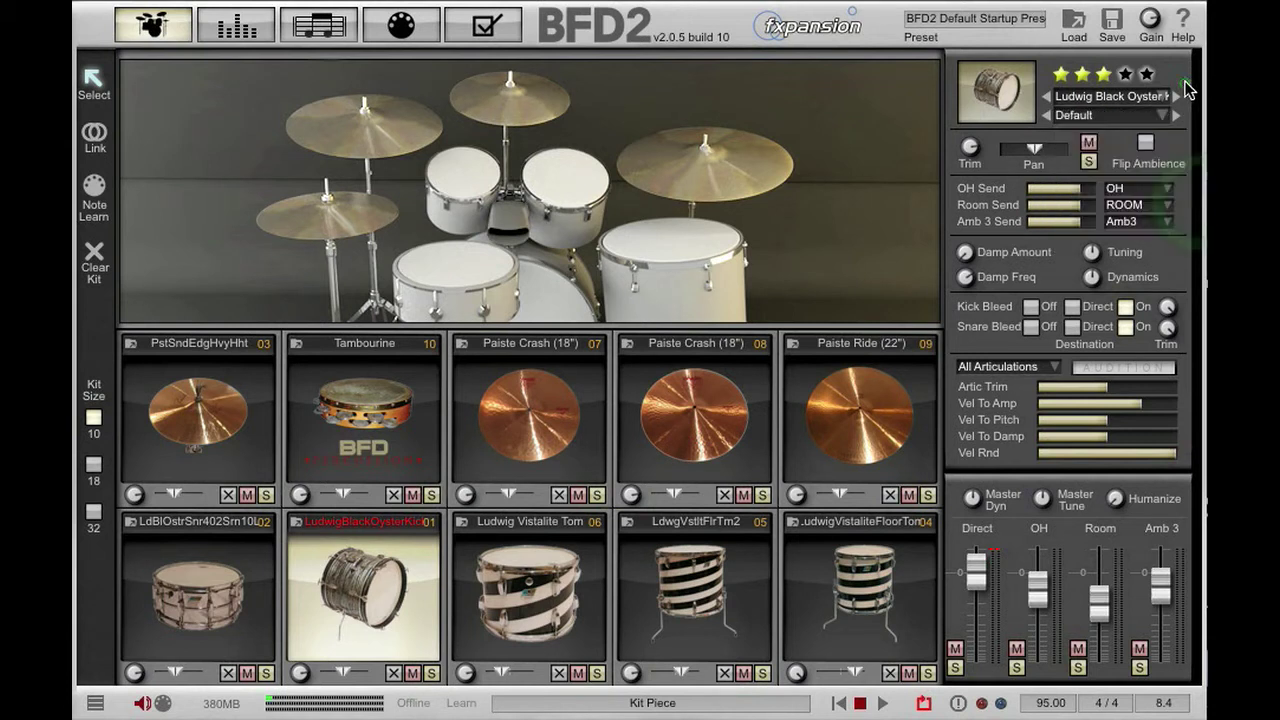
click(1177, 98)
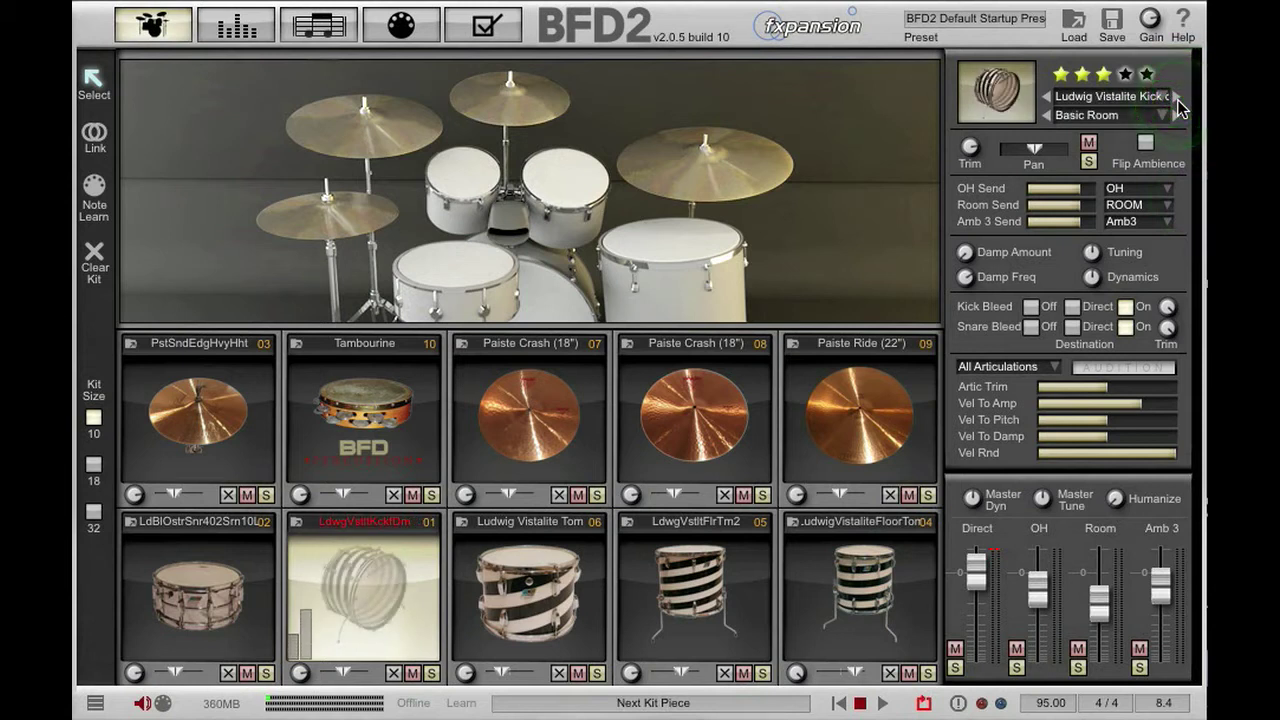
click(1045, 98)
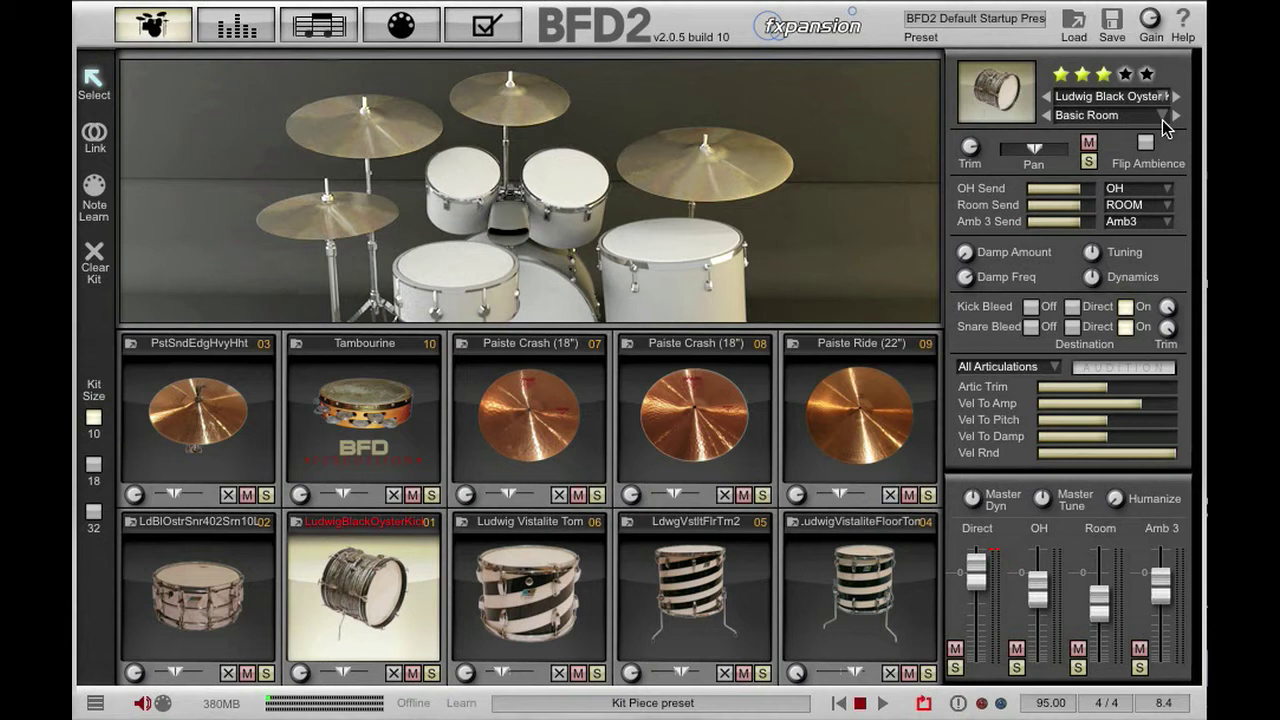
Step: Load the kick's Low n Dirty preset, then its Stock preset
click(1162, 120)
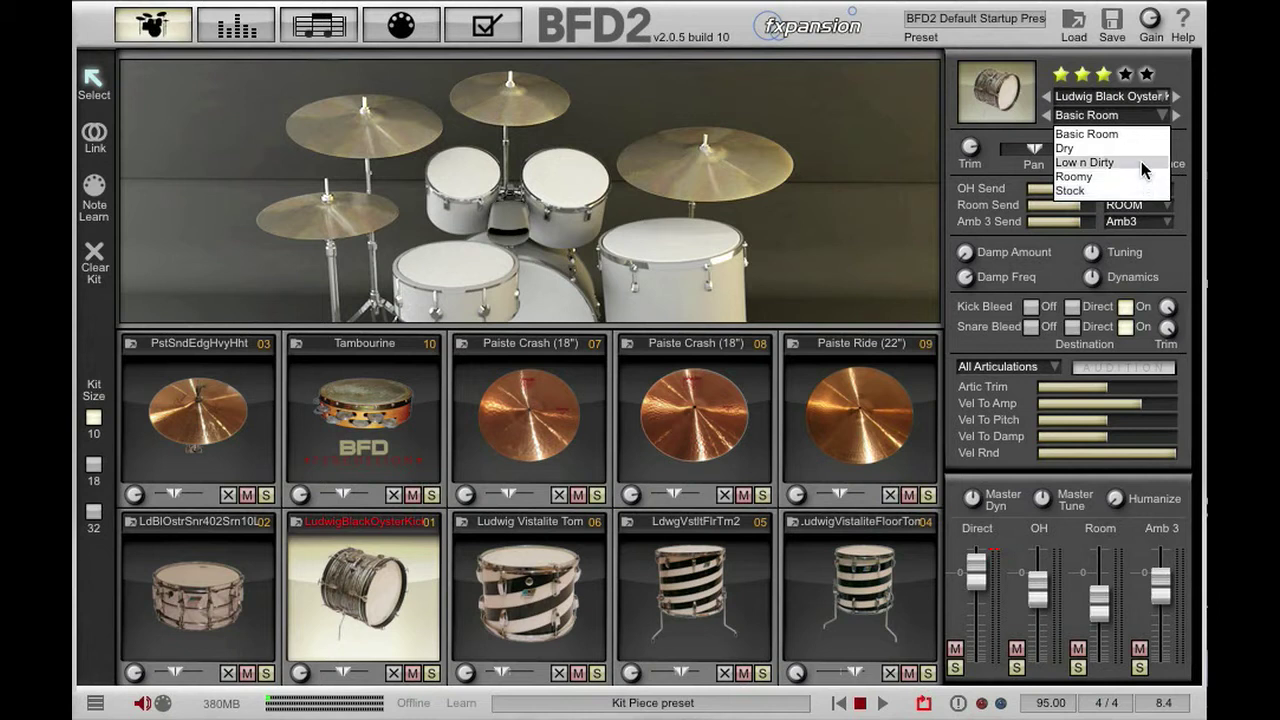
click(1141, 163)
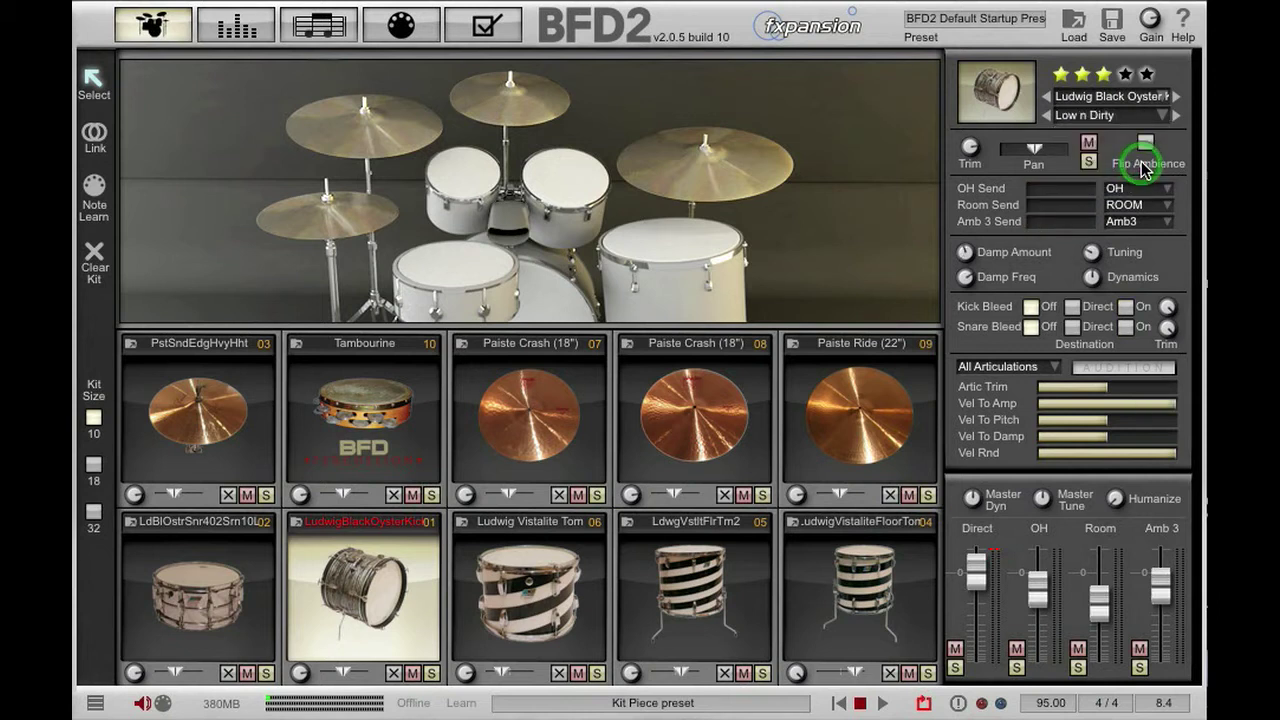
click(1162, 116)
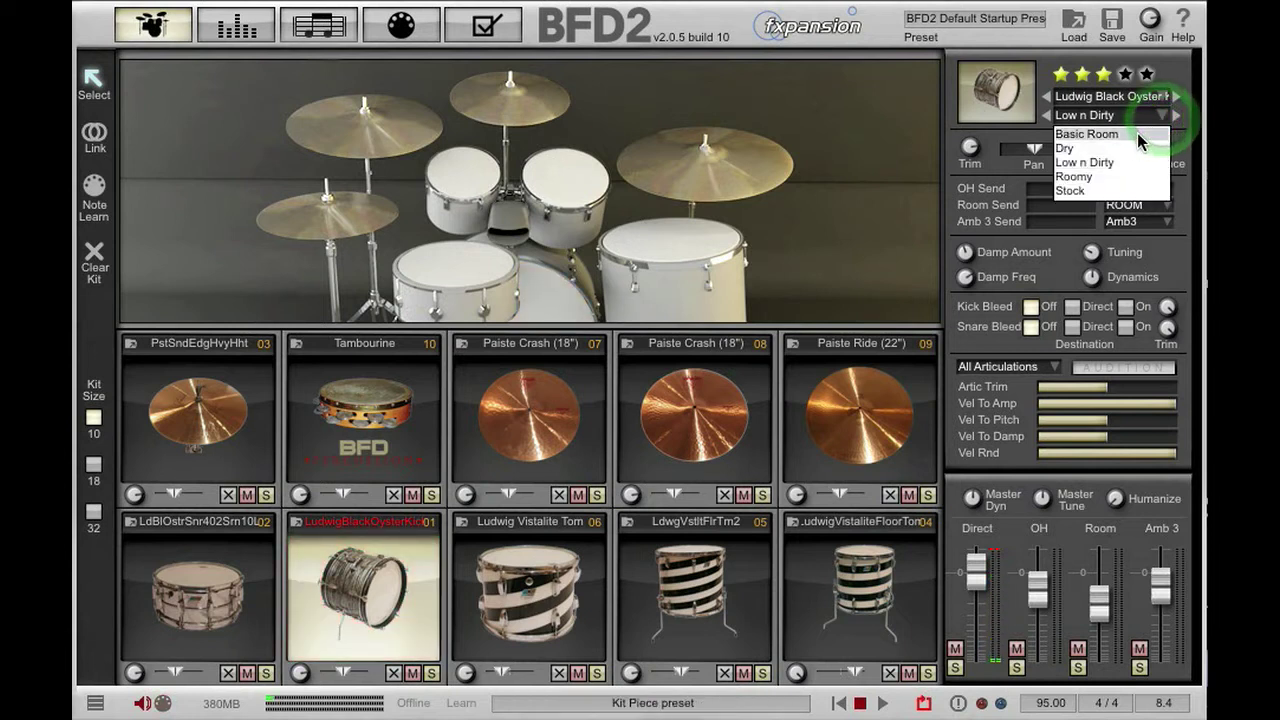
click(1127, 192)
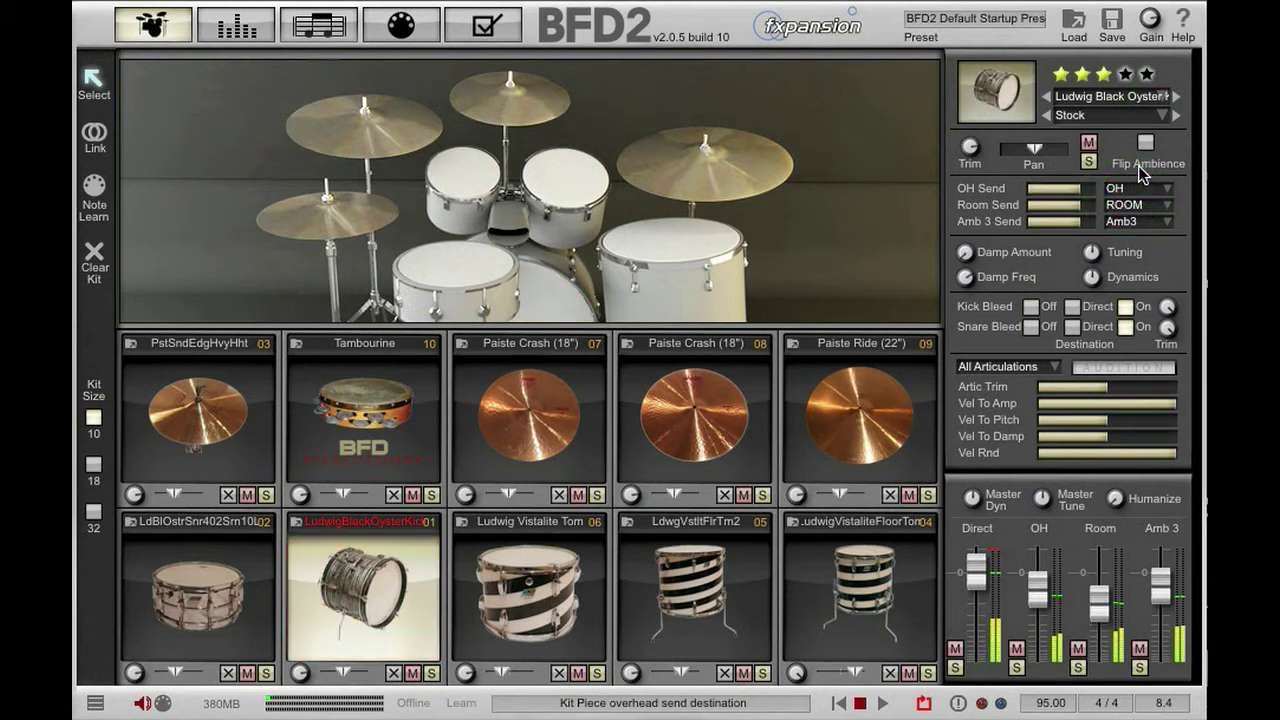
Step: Leave the kick preset as is and select the snare kit piece for editing
click(1162, 116)
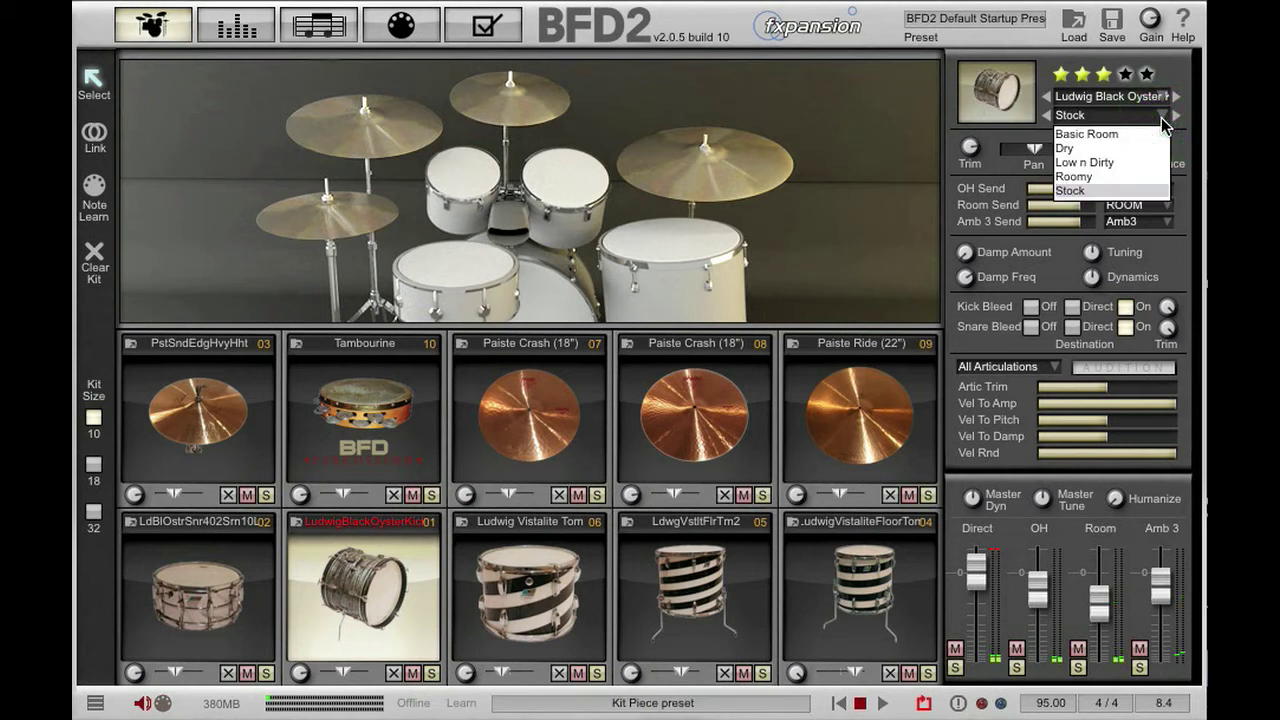
click(1163, 116)
click(171, 563)
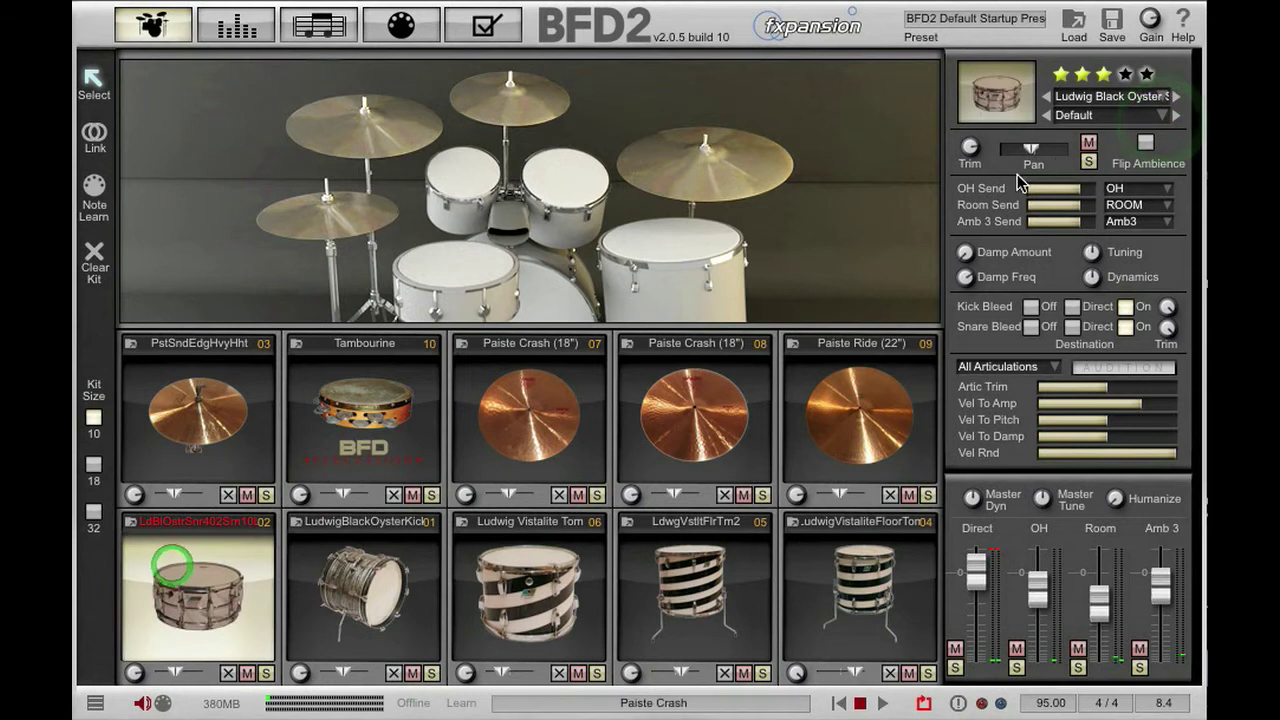
click(1162, 116)
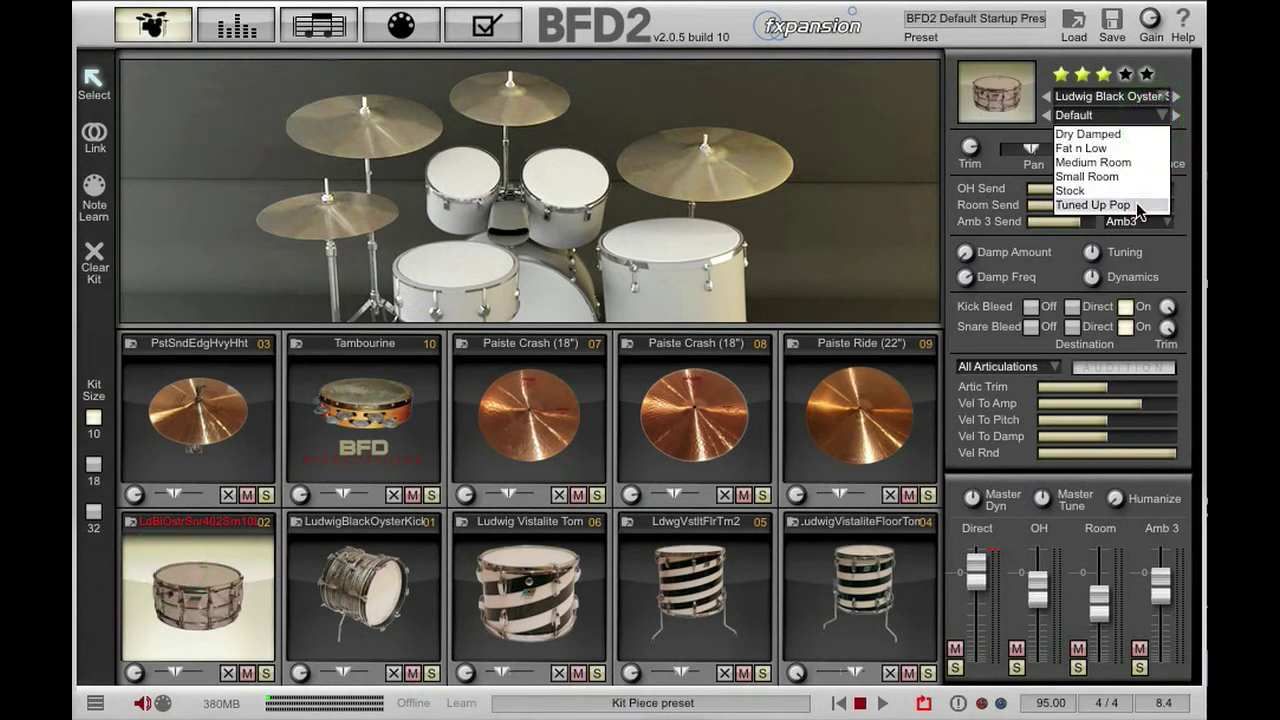
click(1160, 116)
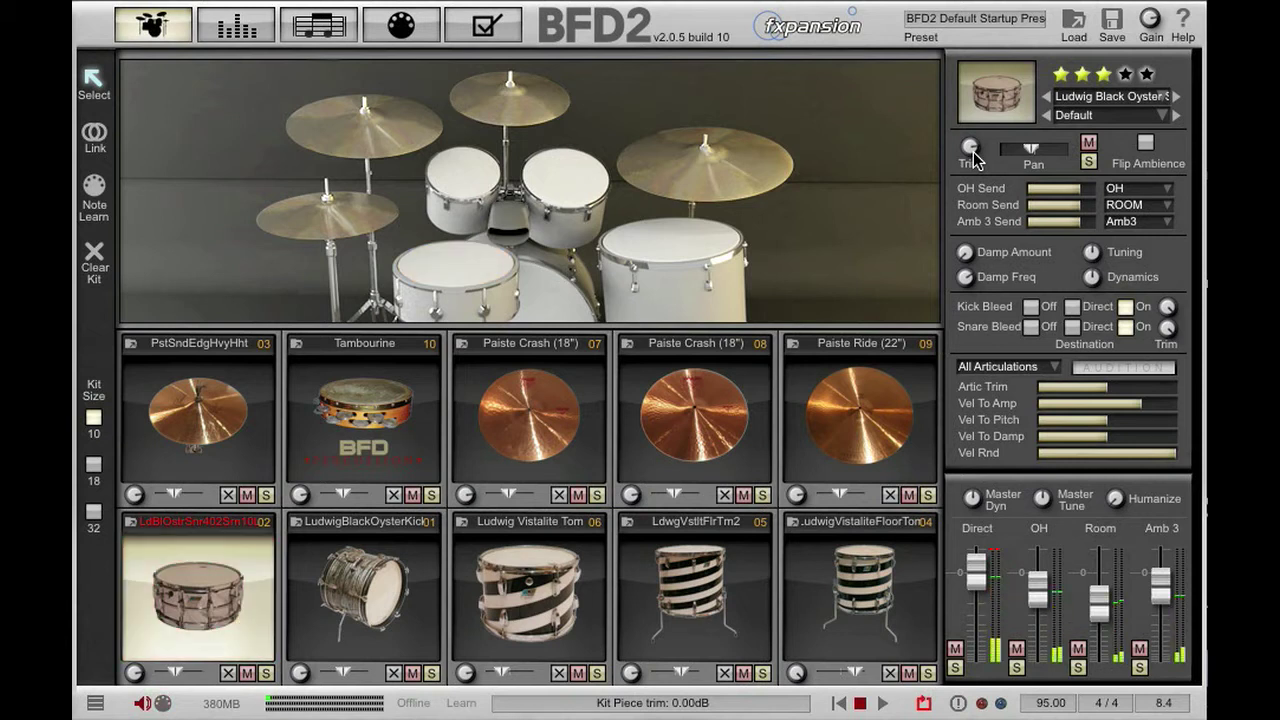
Step: Lower the snare trim to about -1.92 dB, pan it left, and play the pattern
drag(973, 160, 987, 353)
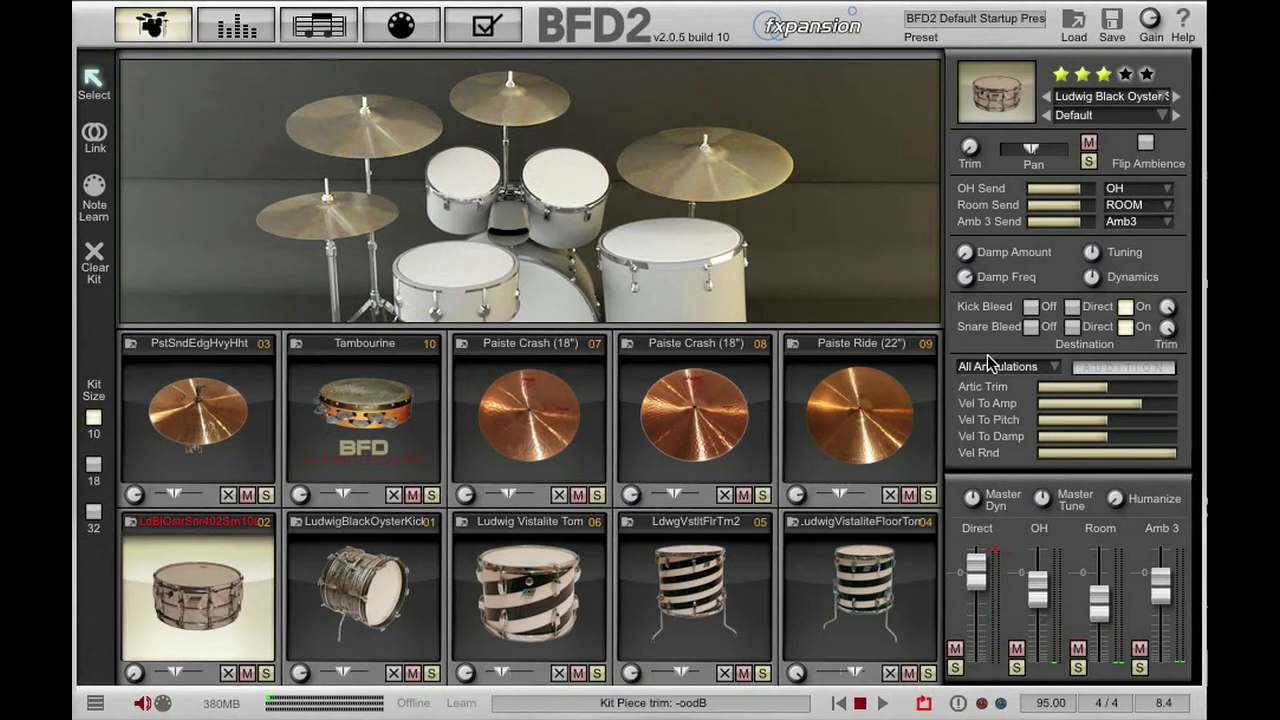
drag(987, 354, 972, 186)
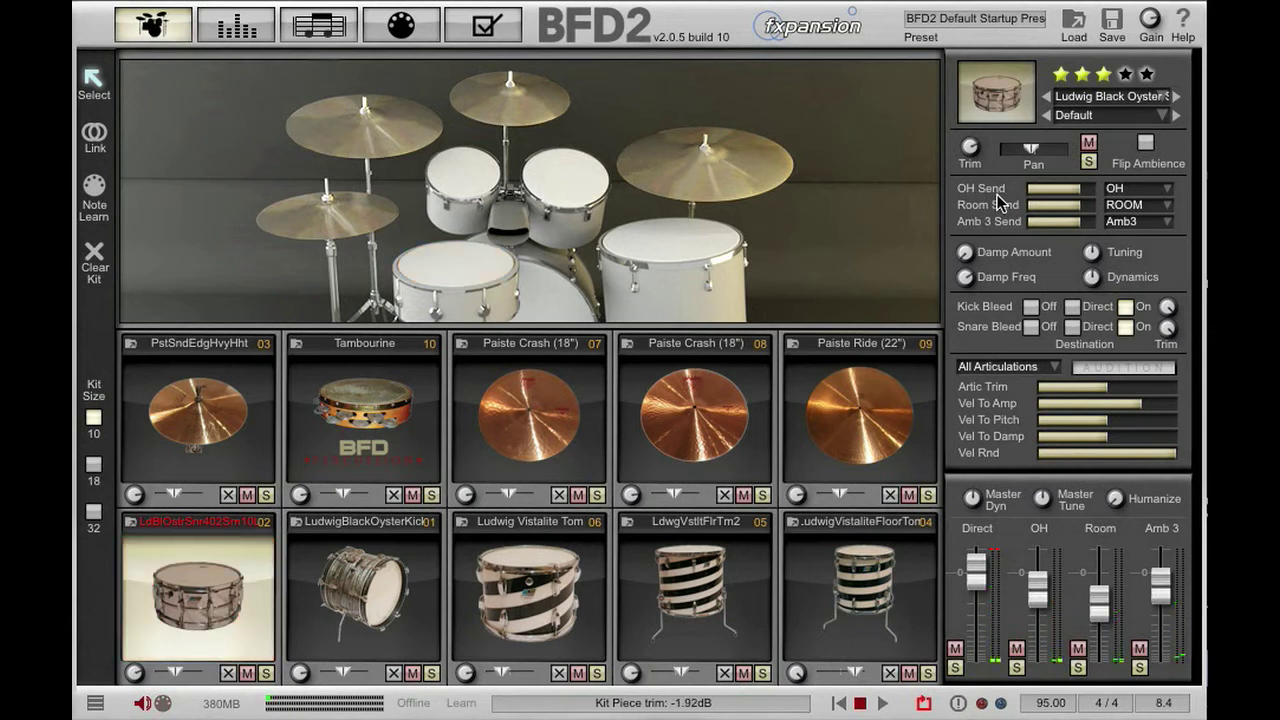
click(1034, 148)
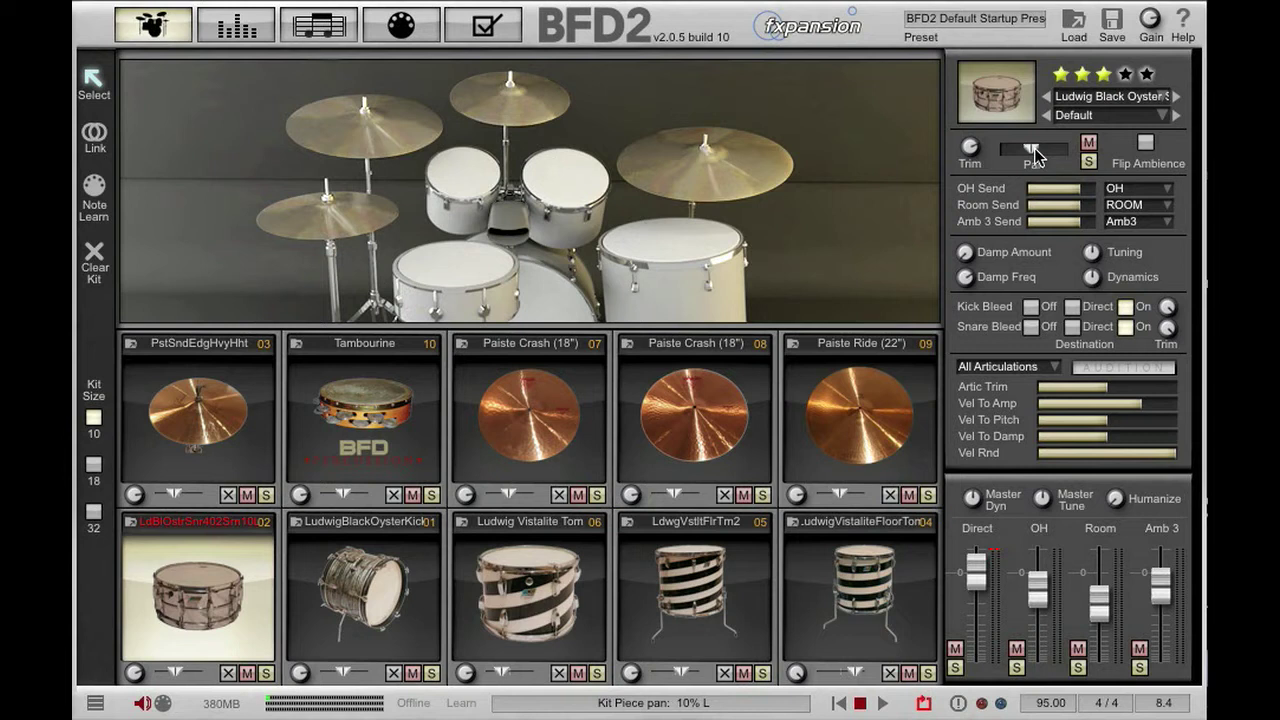
mouse_move(1023, 149)
mouse_down()
mouse_move(1012, 158)
mouse_move(1066, 156)
mouse_move(1040, 160)
mouse_up()
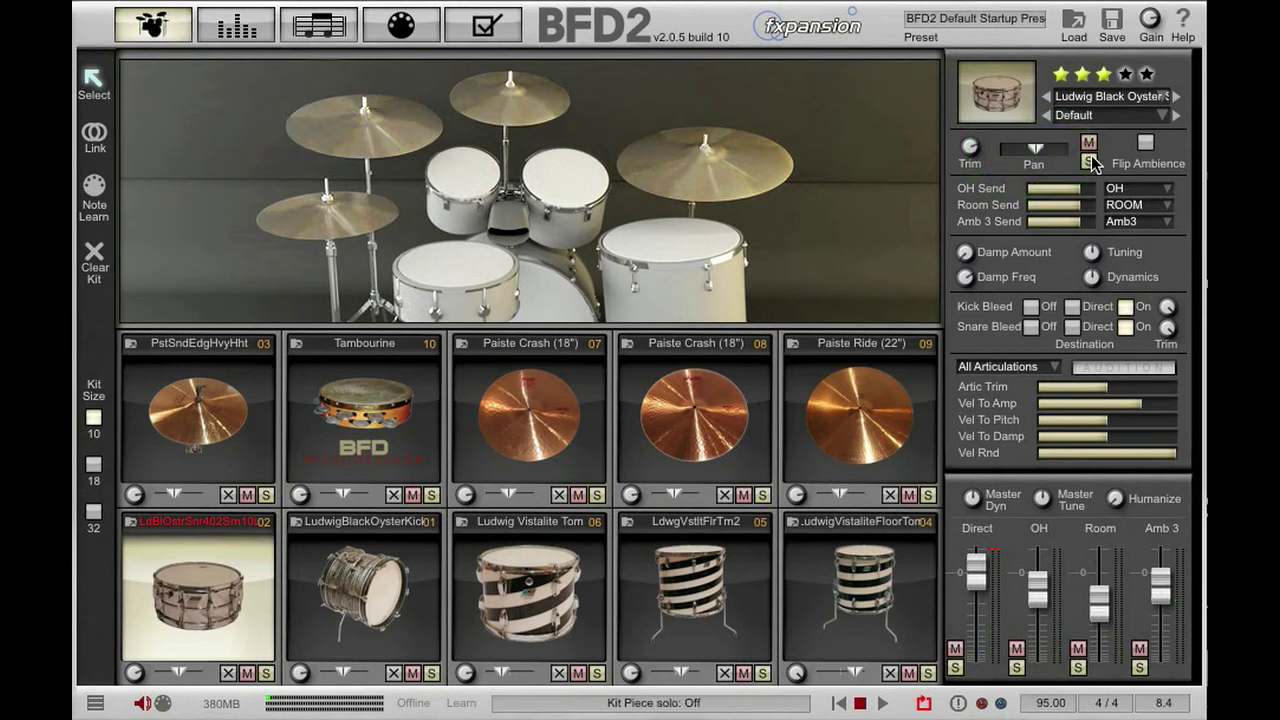
click(883, 704)
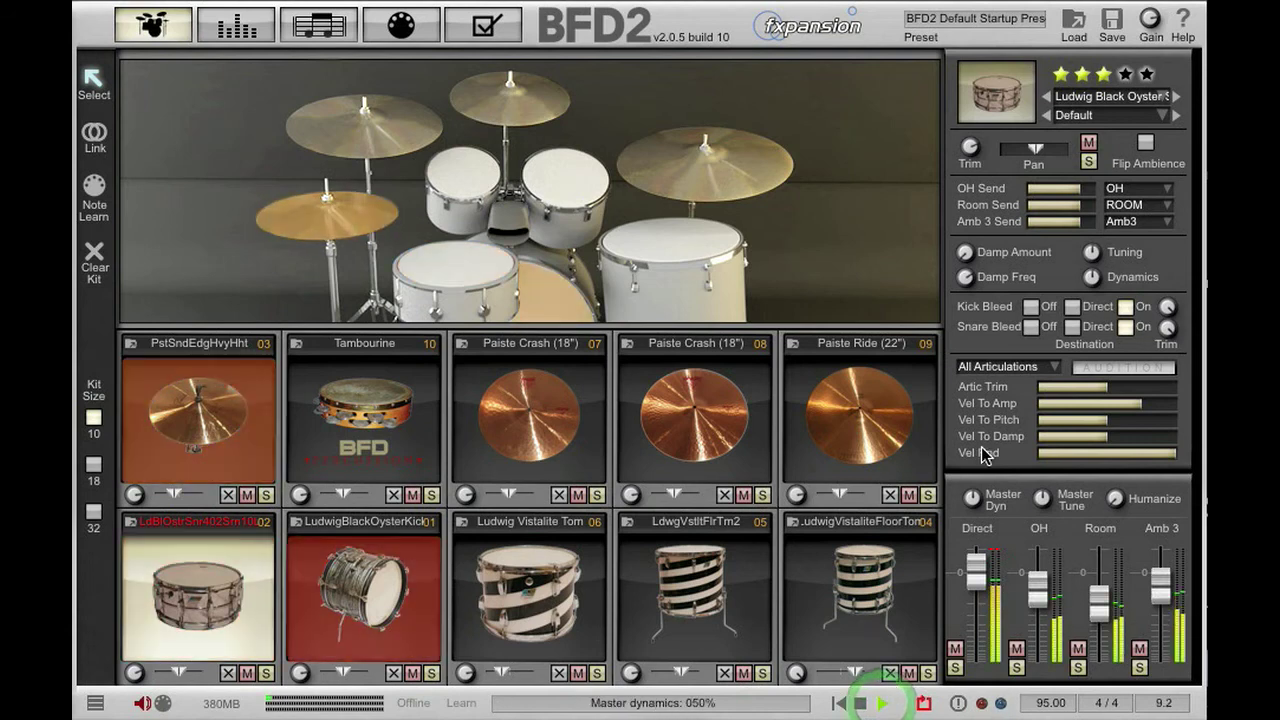
Step: Solo and unsolo the snare, mute and unmute it, then stop playback
click(1090, 162)
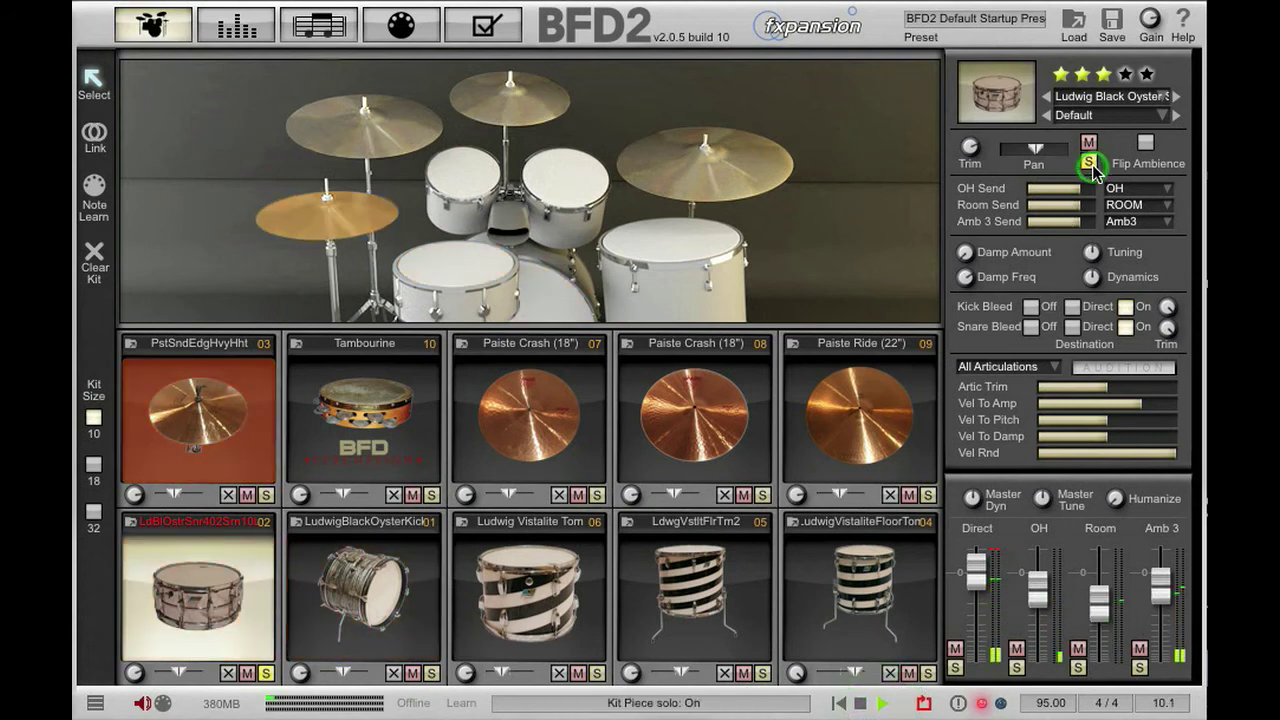
click(1090, 162)
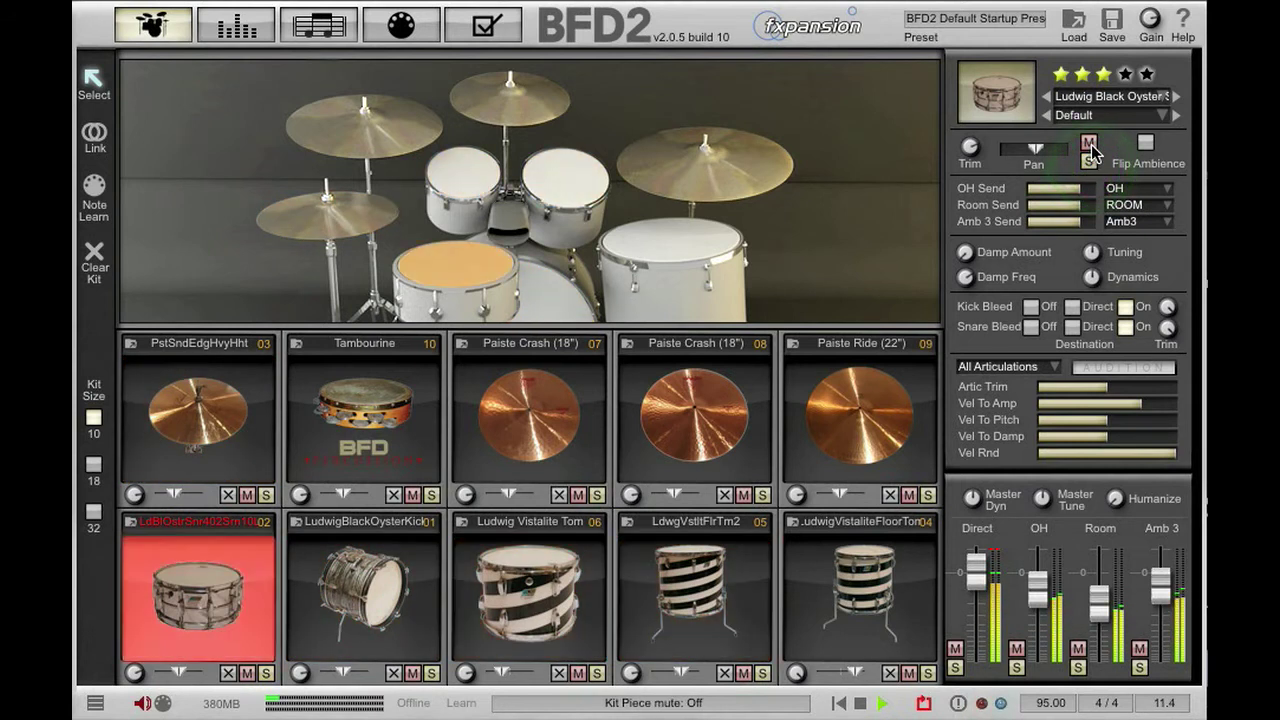
click(1089, 143)
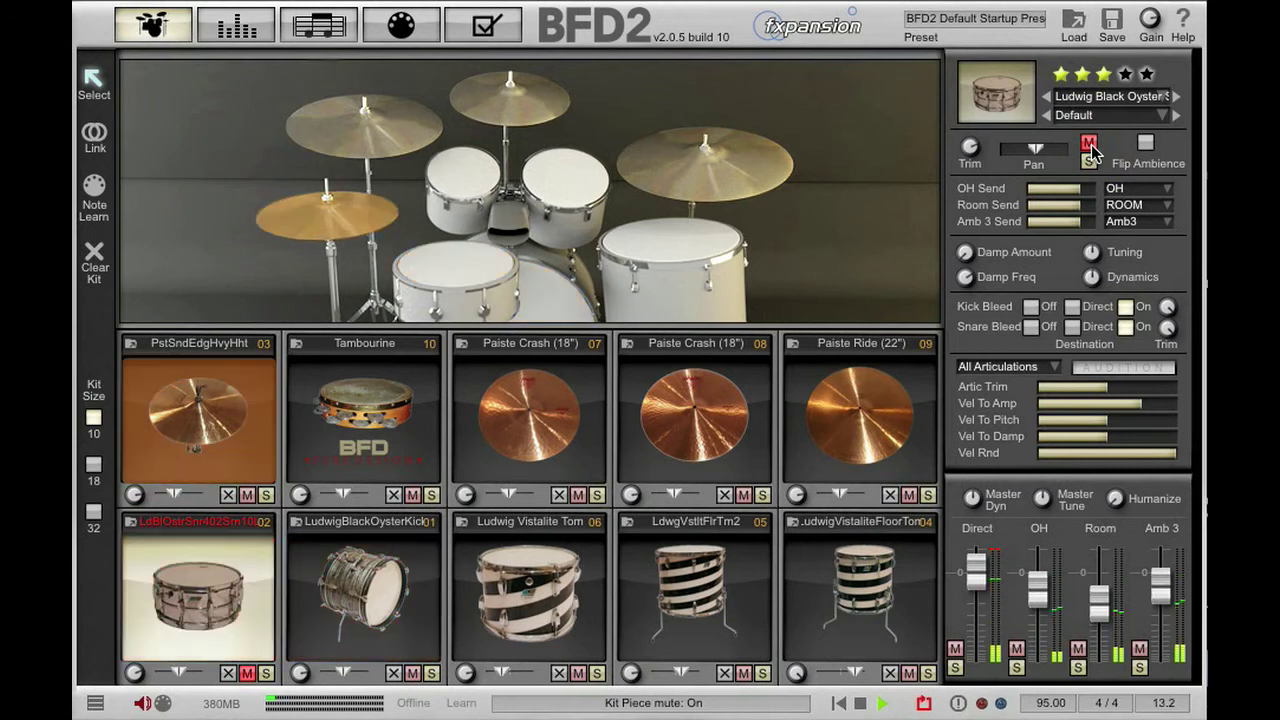
click(1089, 143)
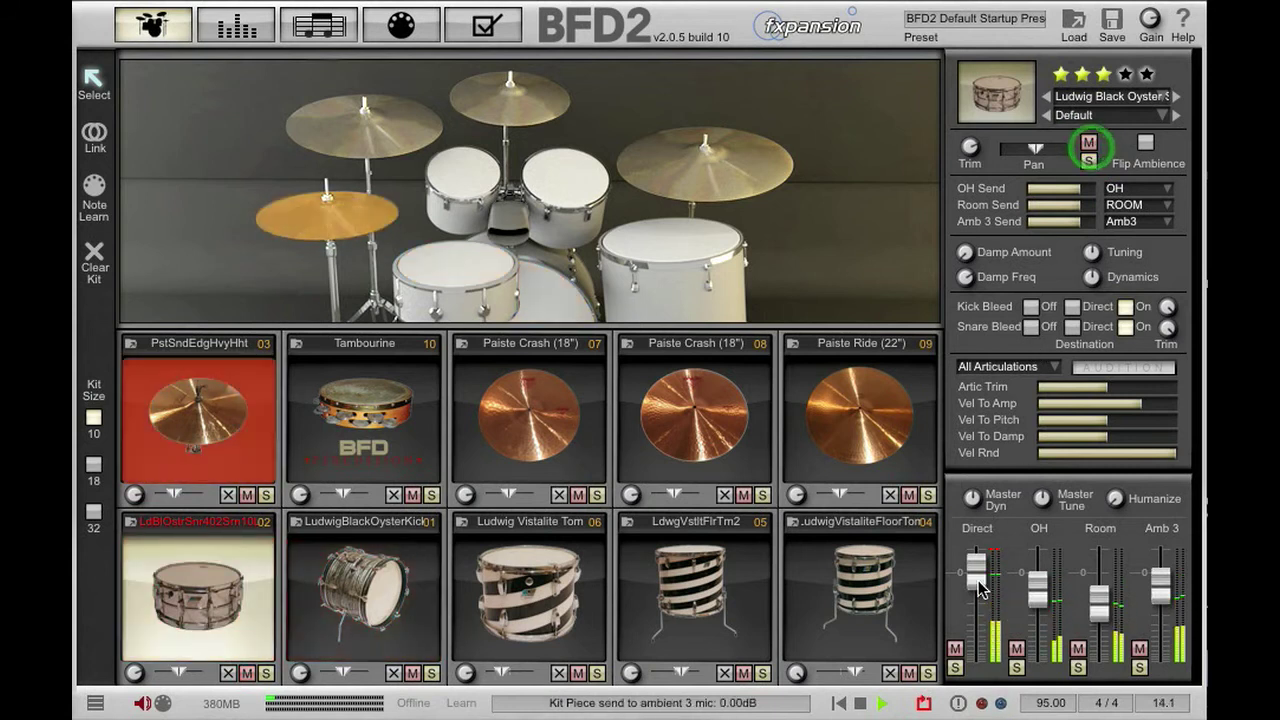
click(862, 704)
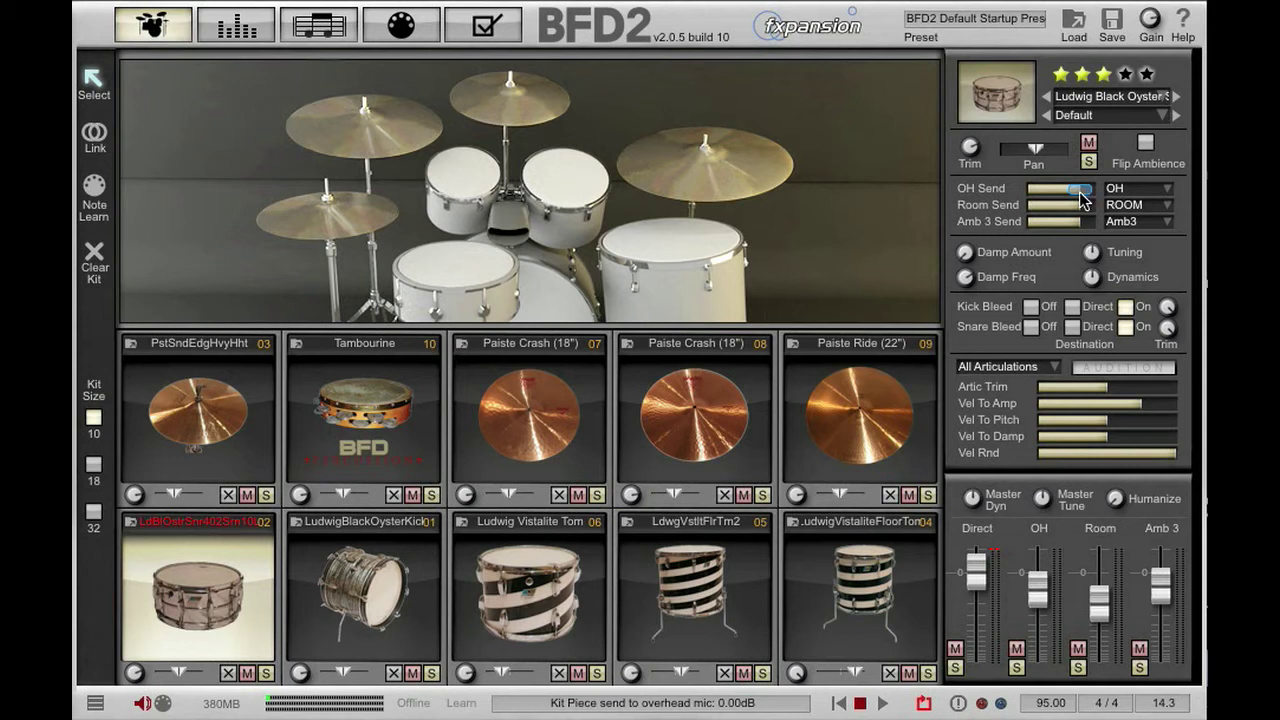
drag(1082, 198, 1045, 228)
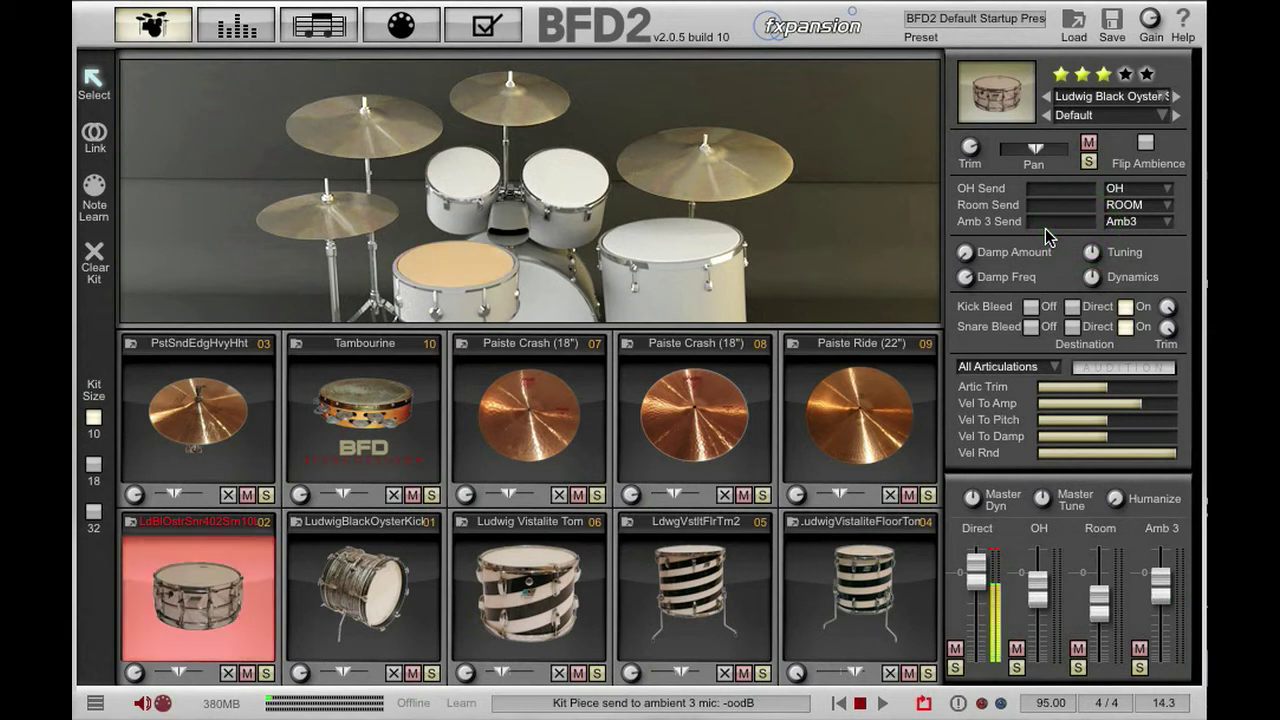
drag(1035, 230, 1076, 189)
click(1040, 206)
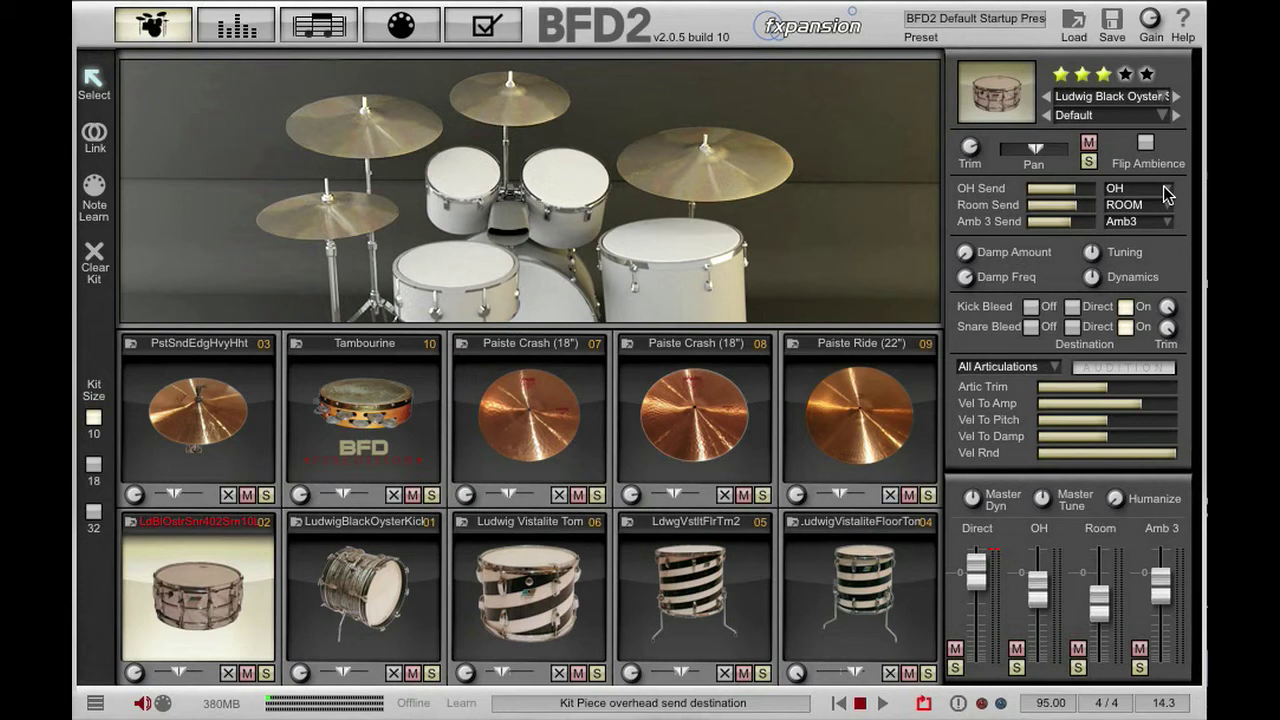
Step: On the Mixer page, add an aux with +Aux and rename Aux1 to 'Ambiences'
click(233, 28)
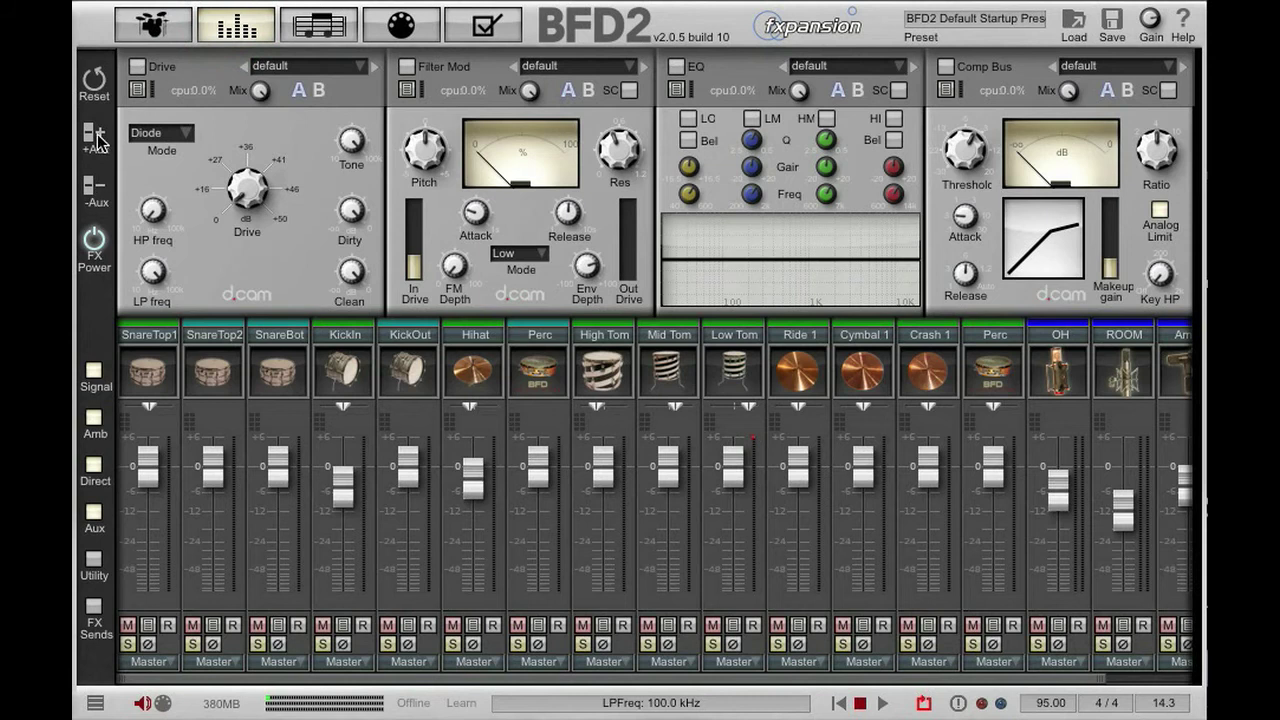
click(94, 136)
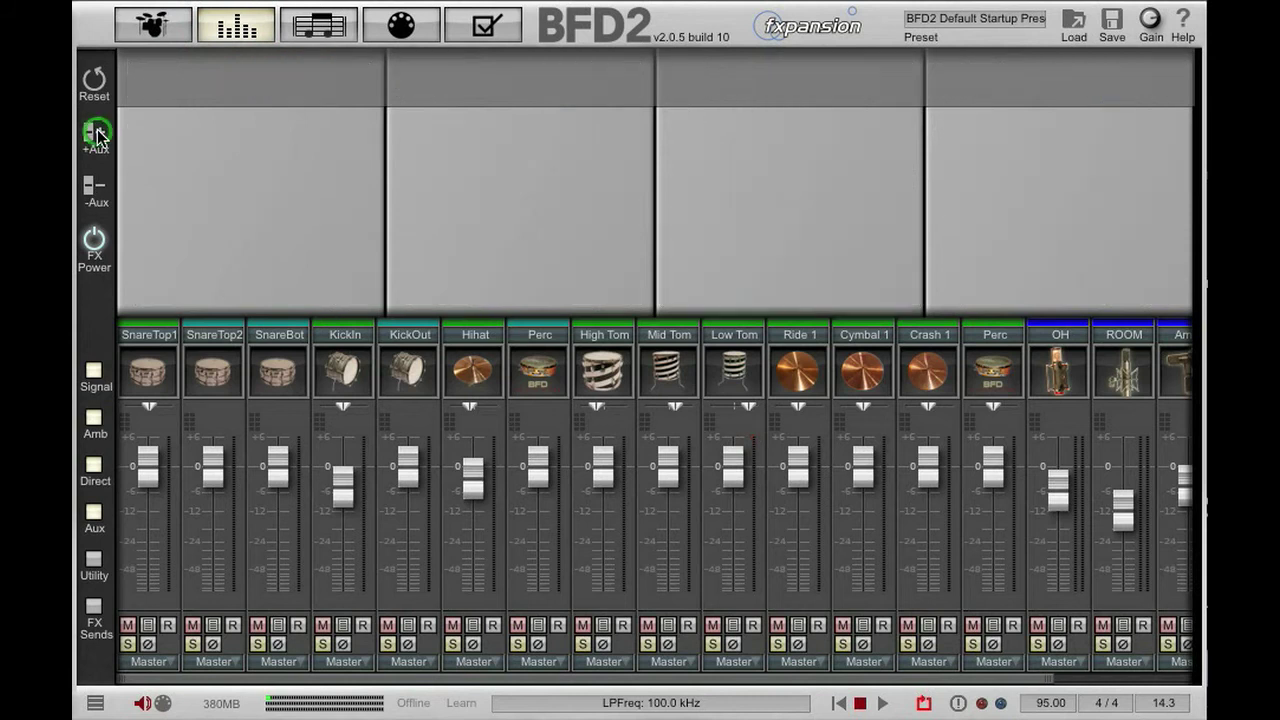
click(1133, 678)
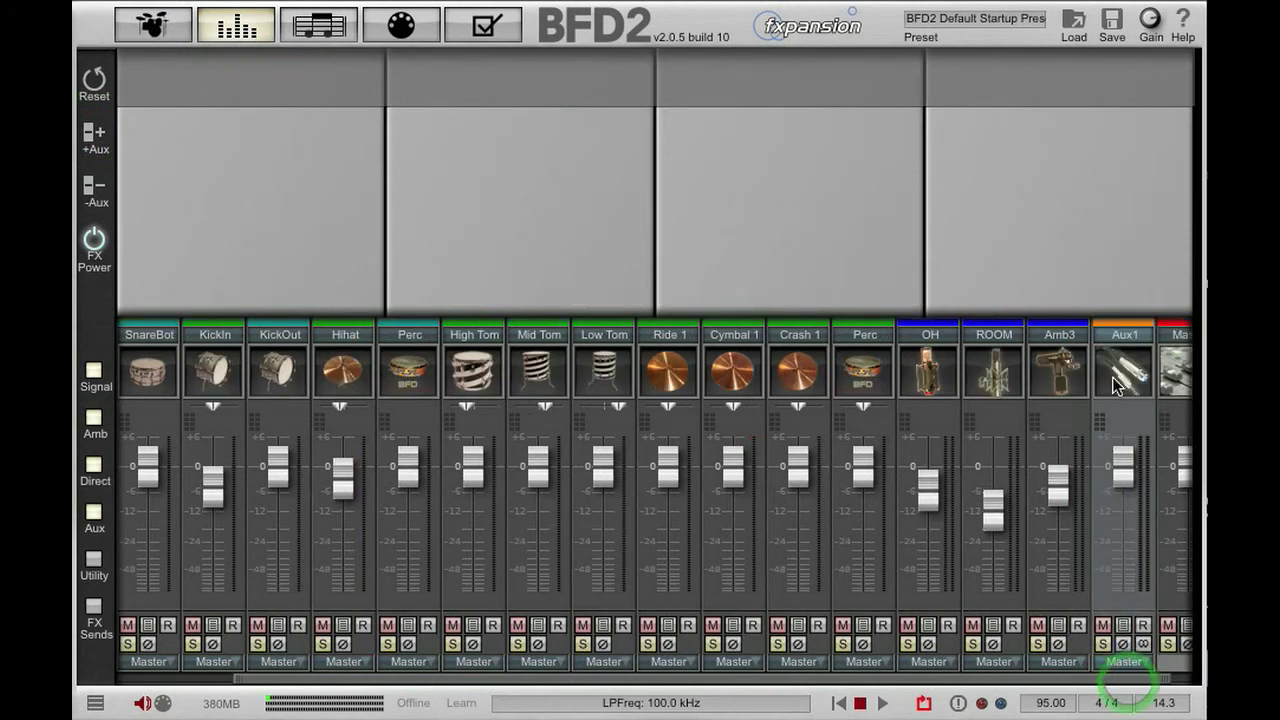
double_click(1131, 339)
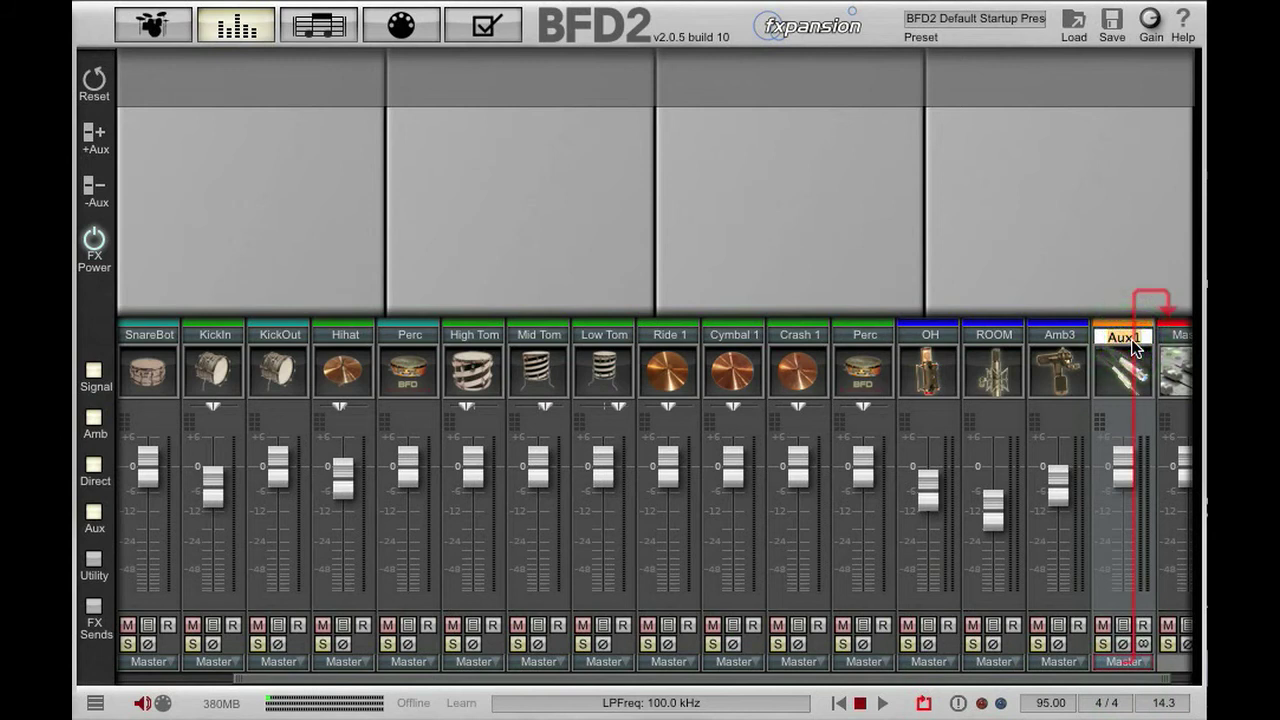
text(Ambiences)
key(Return)
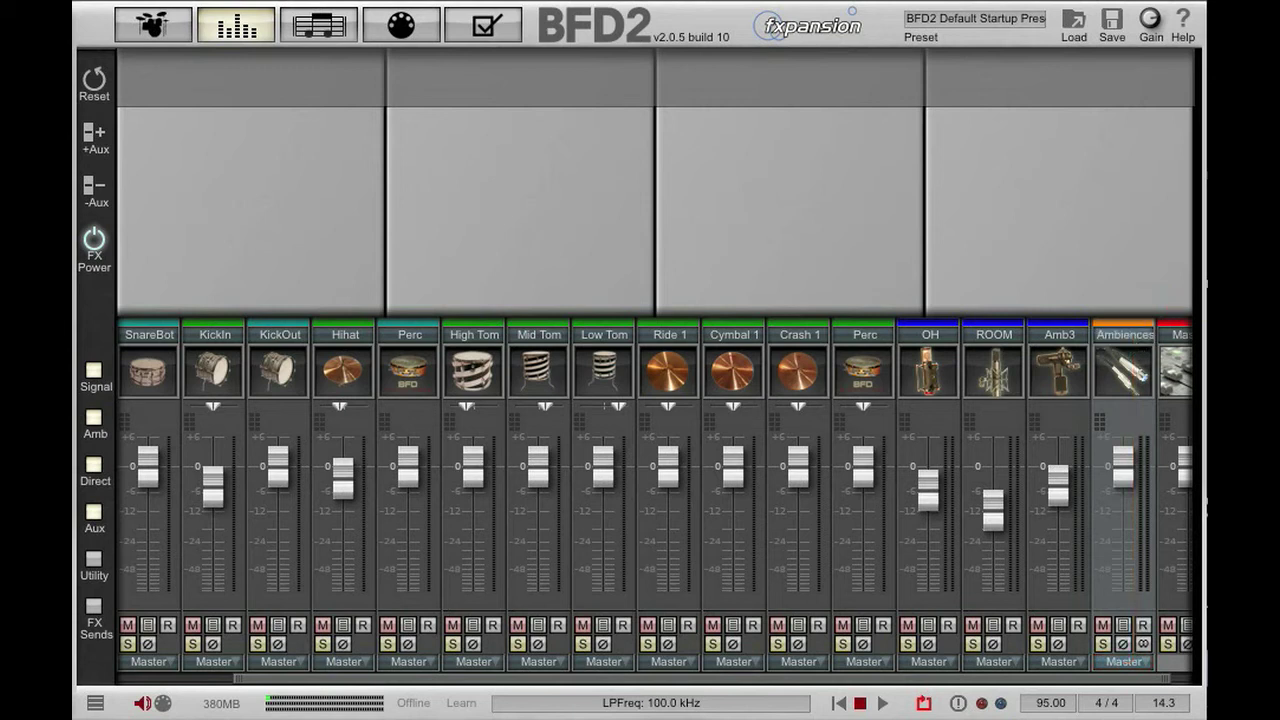
Step: On the Kit page, set the snare's OH, Room and Amb 3 send destinations to Ambiences
click(152, 30)
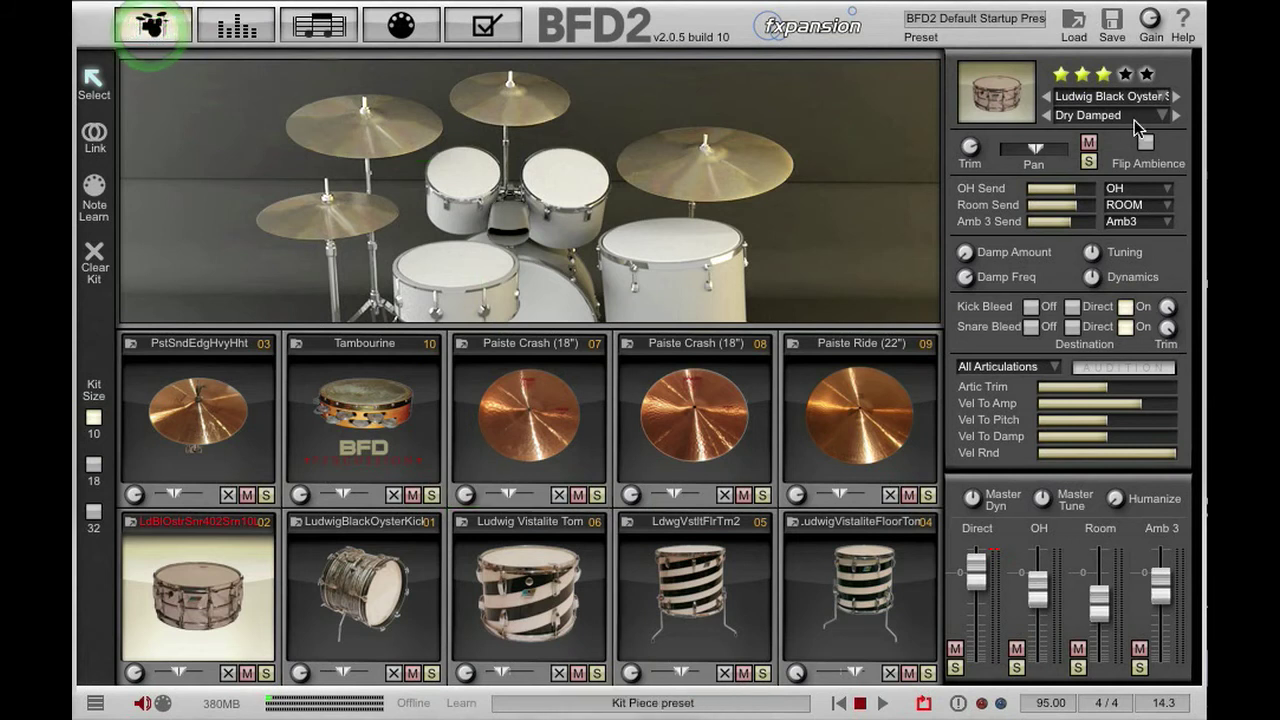
click(1166, 189)
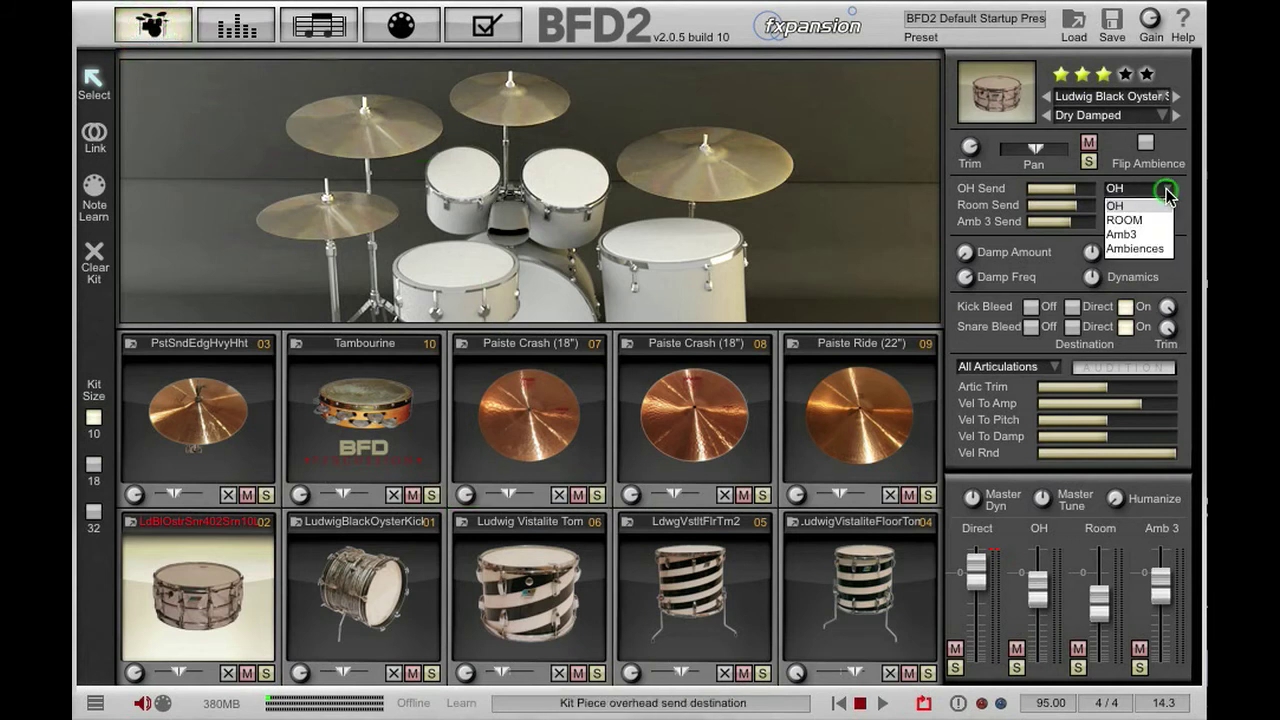
click(1159, 257)
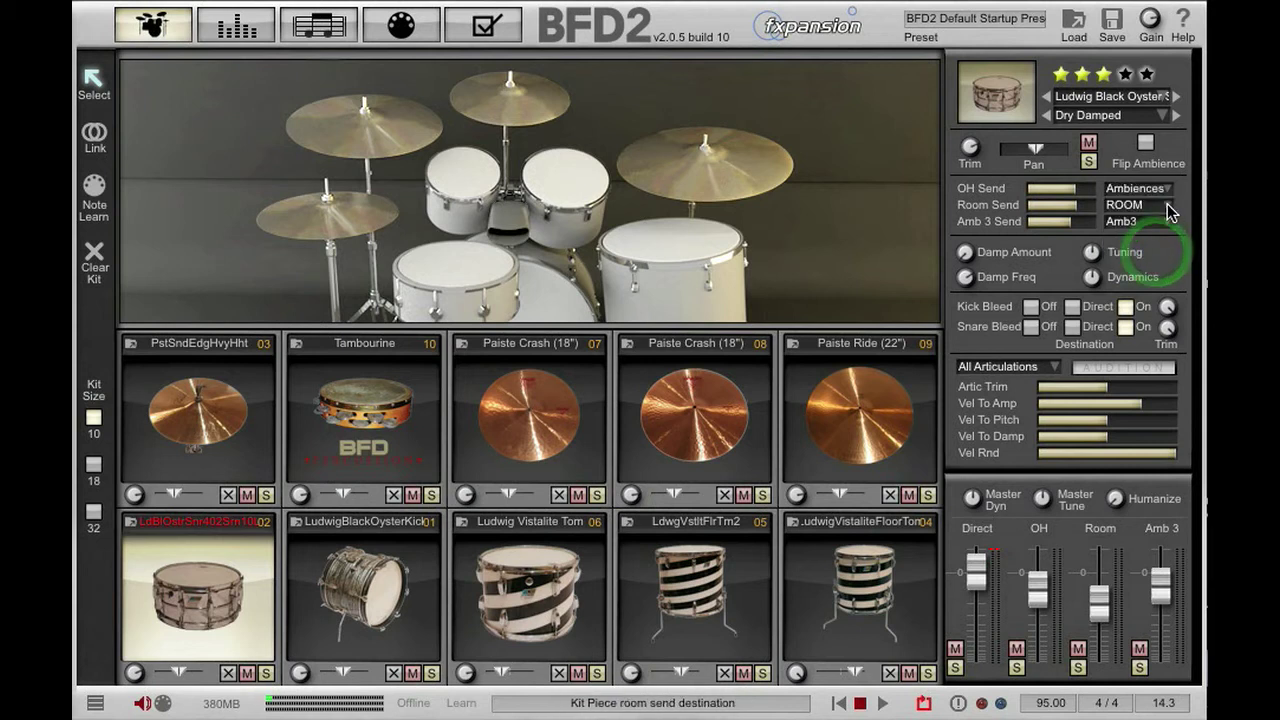
click(1166, 205)
click(1138, 265)
click(1166, 222)
click(1155, 282)
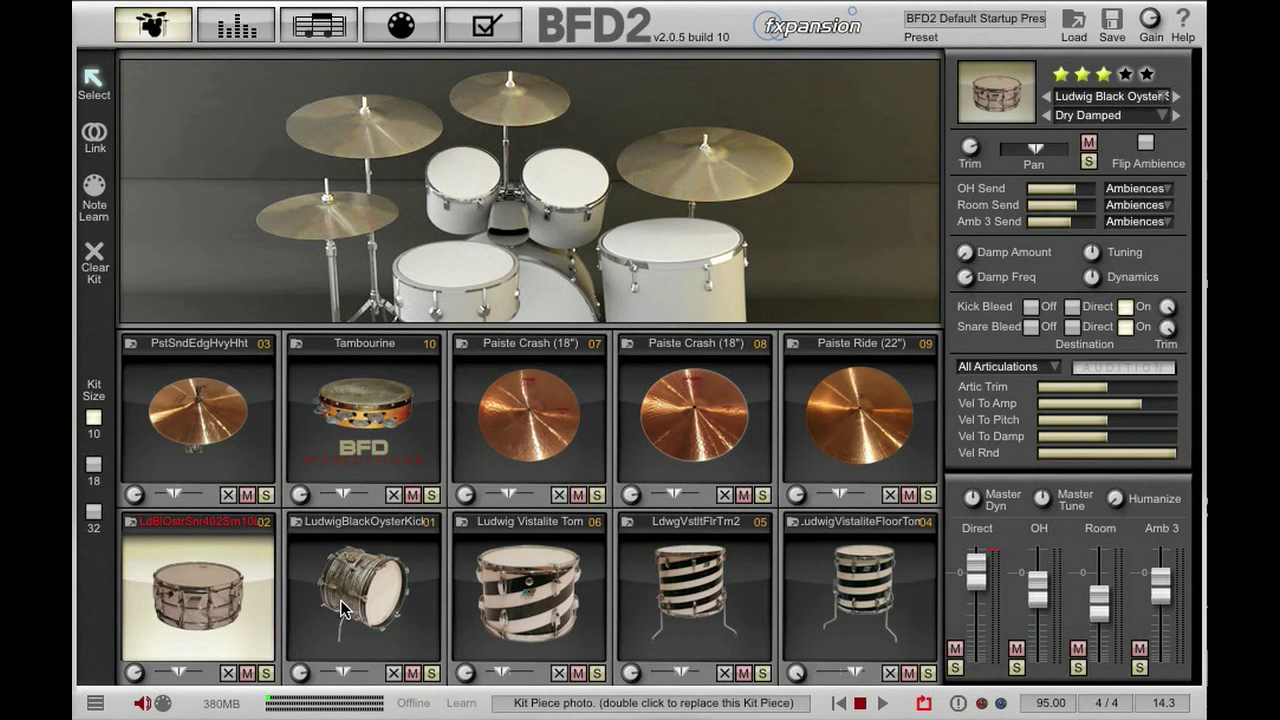
Step: Raise the snare's Damp Amount to 87% and lower Damp Freq from 500 Hz to about 312 Hz
click(967, 253)
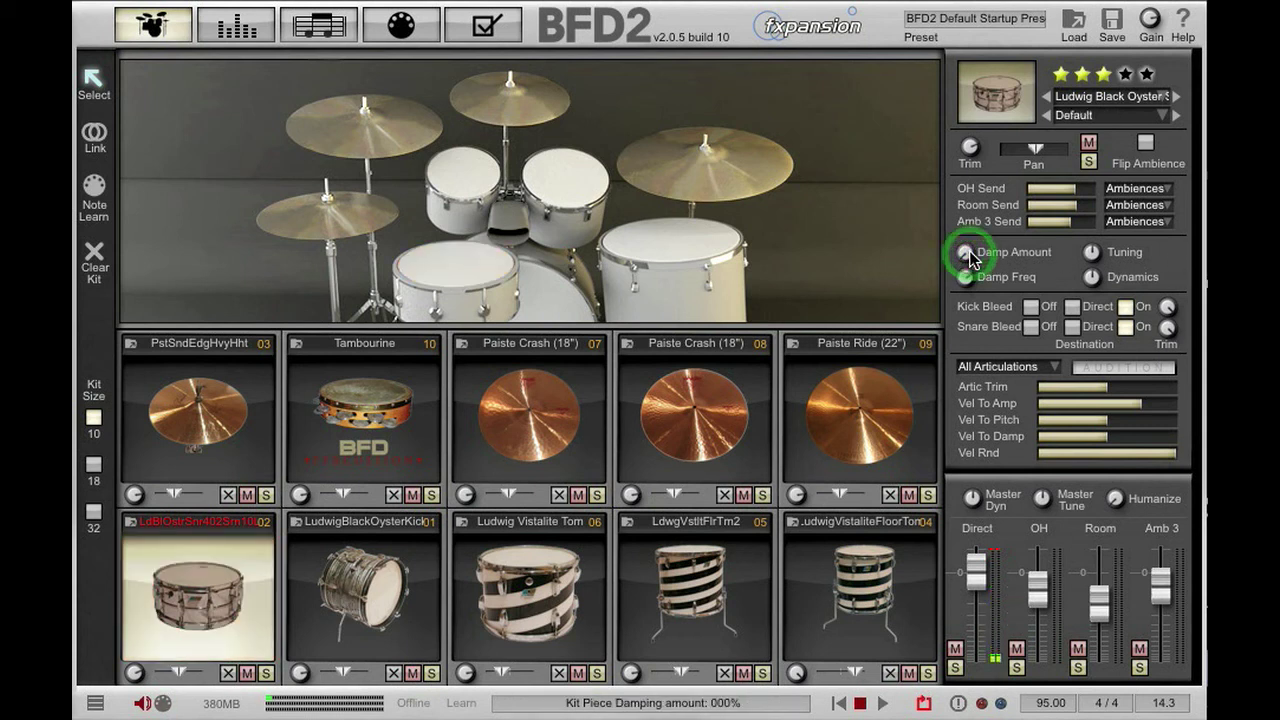
drag(970, 256, 966, 12)
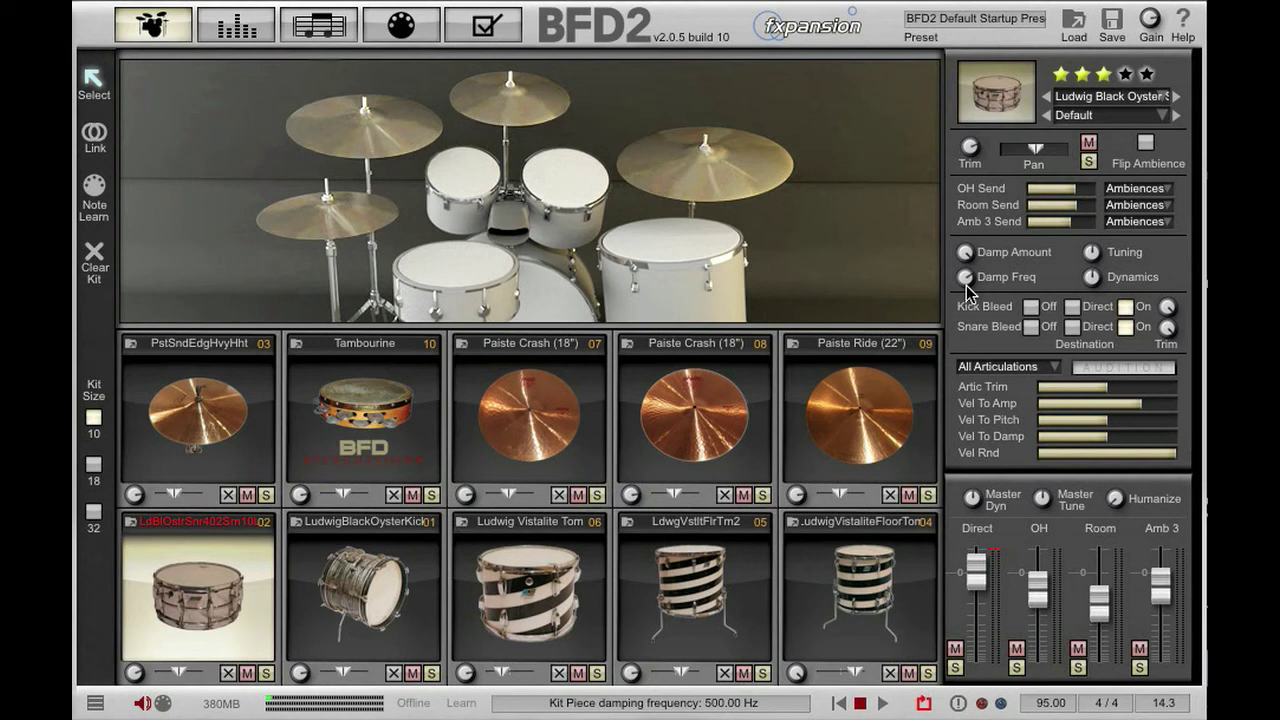
mouse_move(966, 281)
mouse_down()
mouse_move(960, 454)
mouse_move(946, 212)
mouse_move(962, 350)
mouse_move(966, 303)
mouse_up()
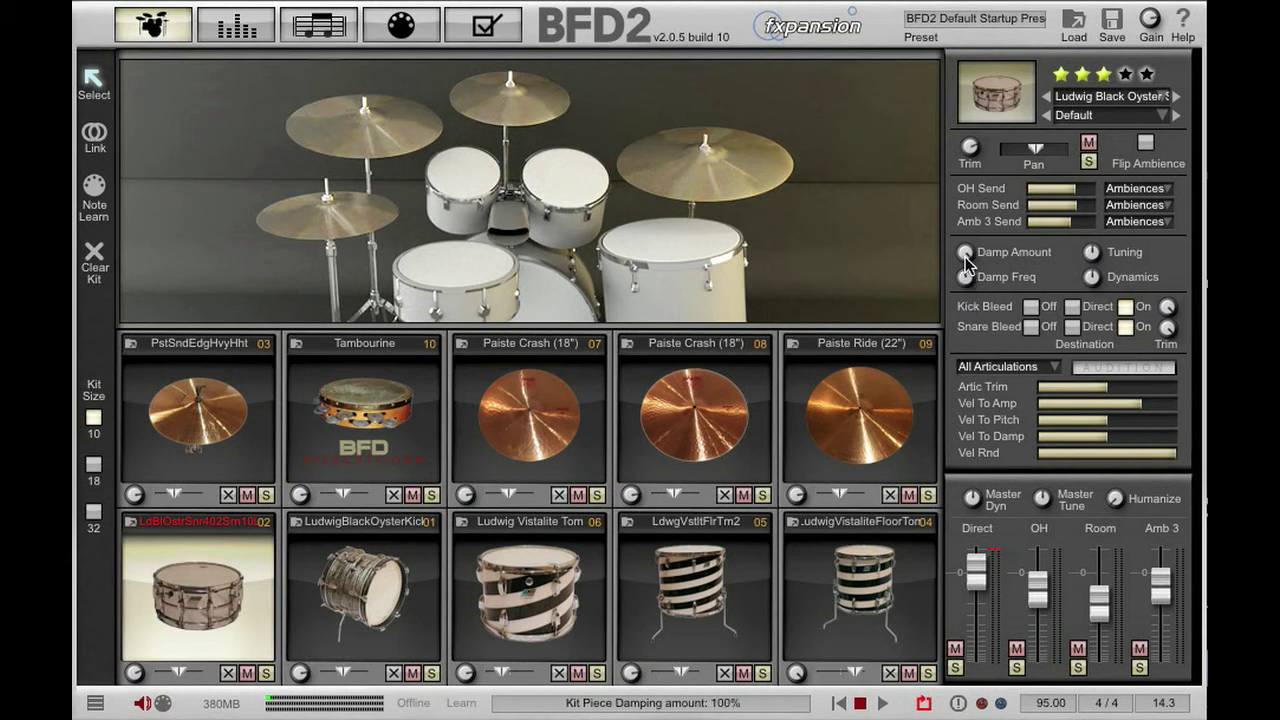
drag(966, 254, 947, 560)
click(966, 277)
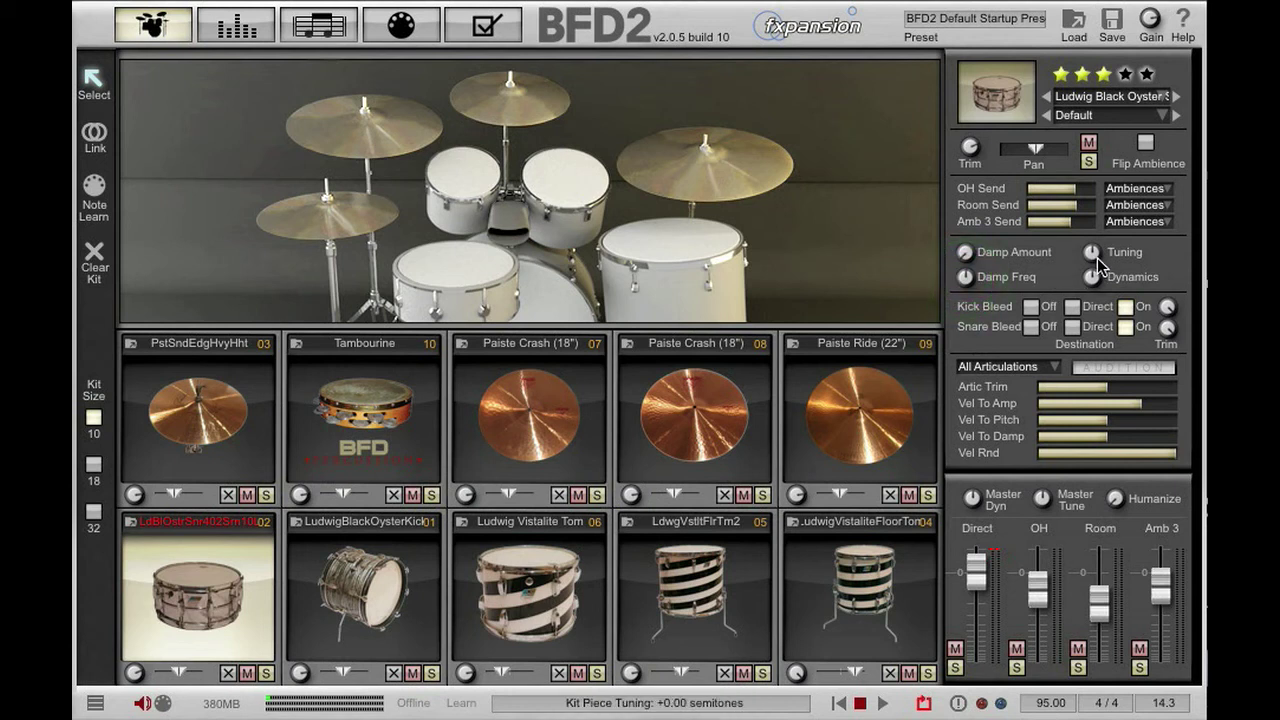
Step: Set the snare's Tuning knob to -5.64 semitones
mouse_move(1097, 260)
mouse_down()
mouse_move(1095, 317)
mouse_move(1097, 222)
mouse_move(1098, 263)
mouse_up()
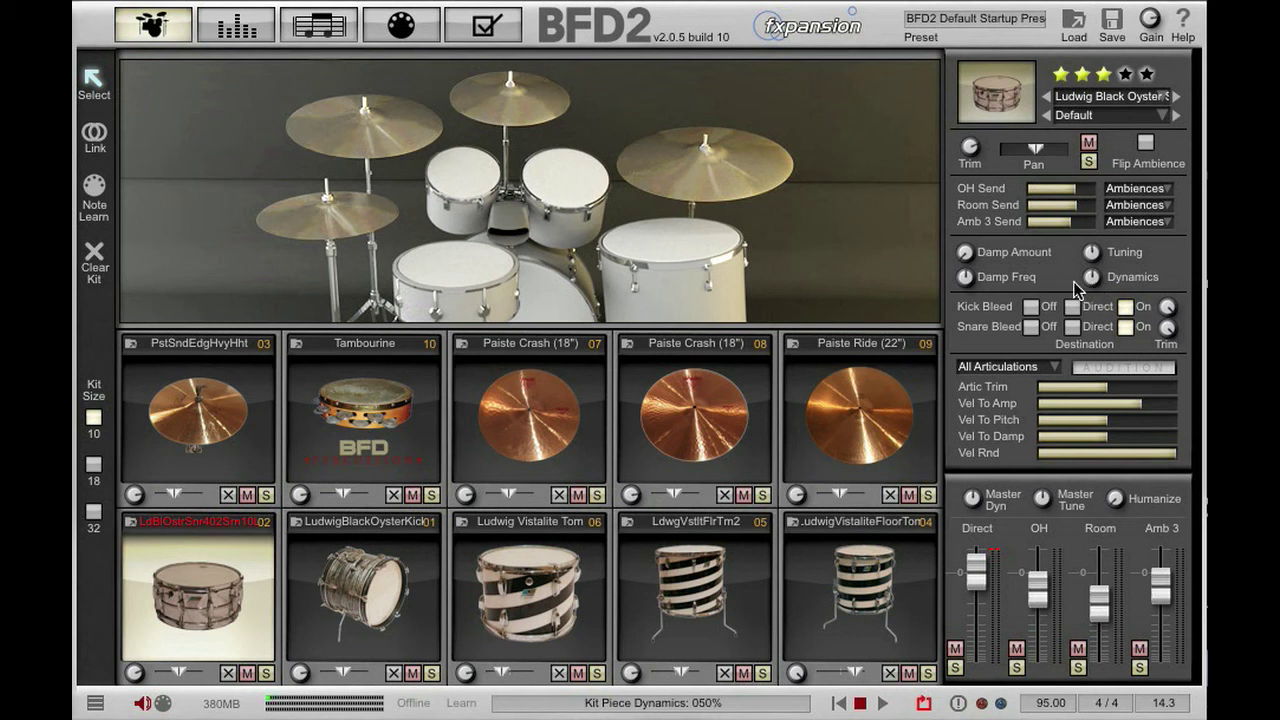
Step: Play the pattern and set the snare's Dynamics to 75%, after dipping it to 23%
click(882, 704)
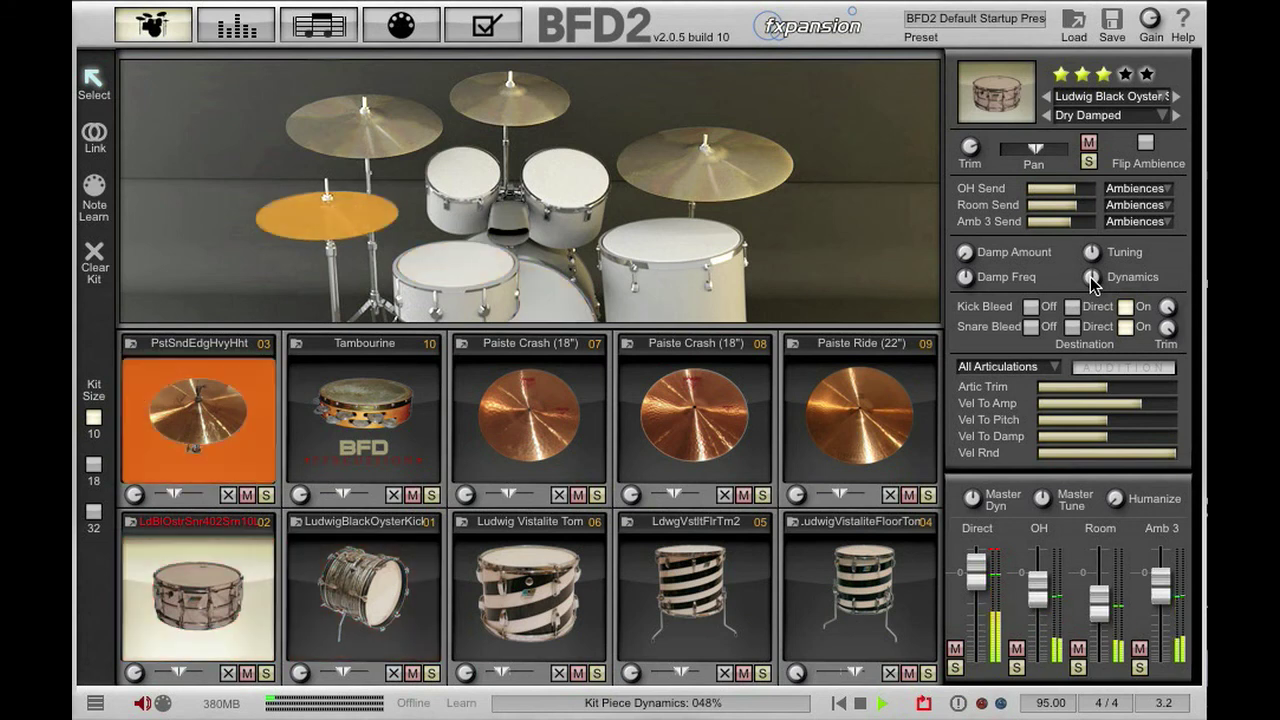
drag(1090, 277, 1085, 343)
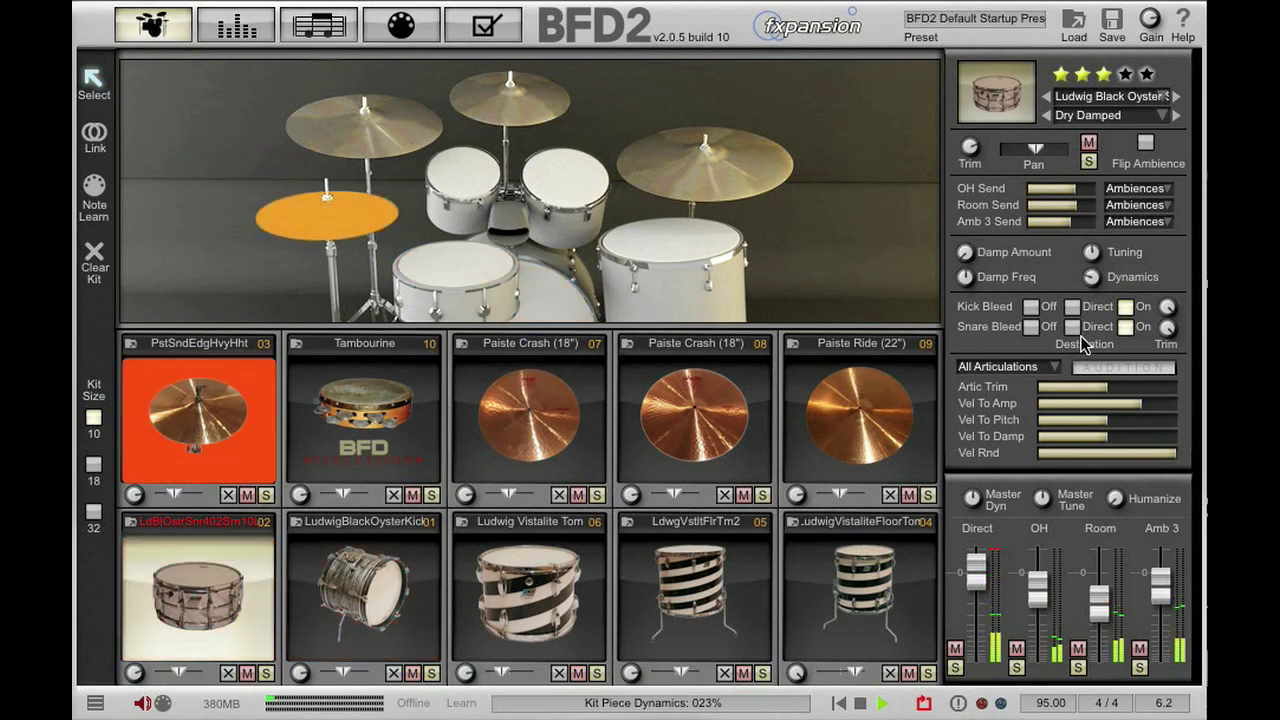
drag(1085, 343, 1068, 232)
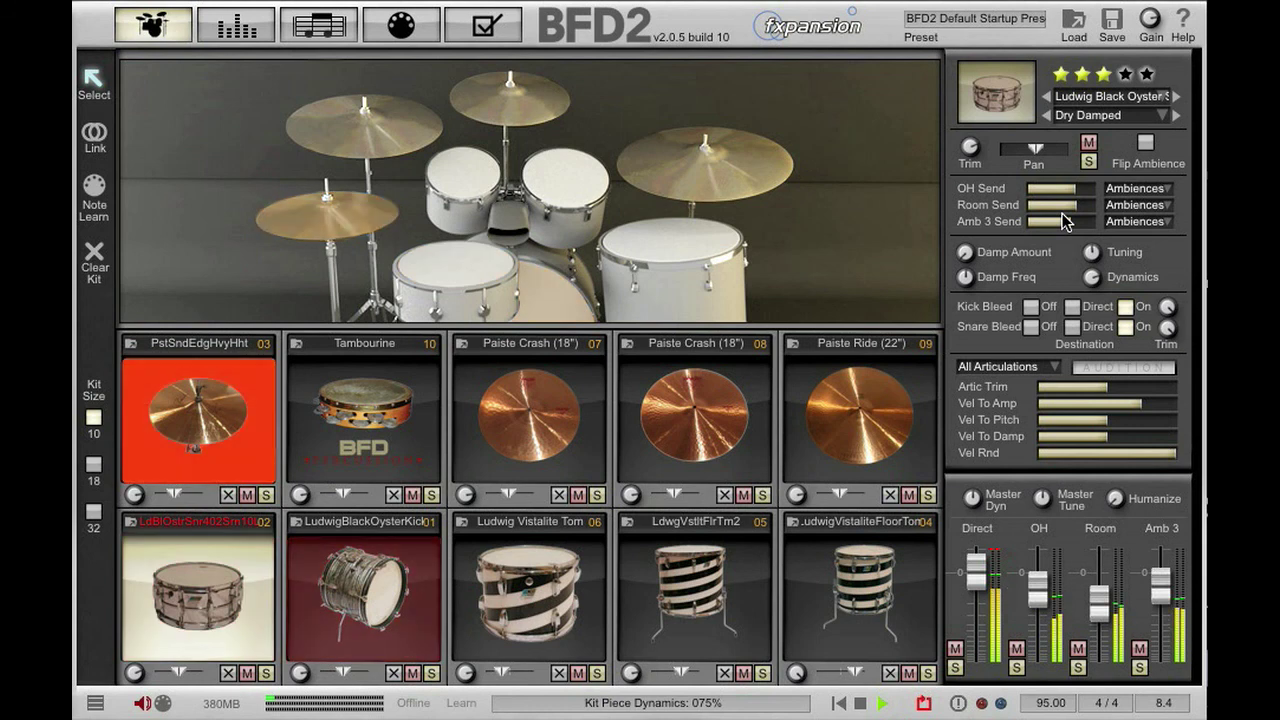